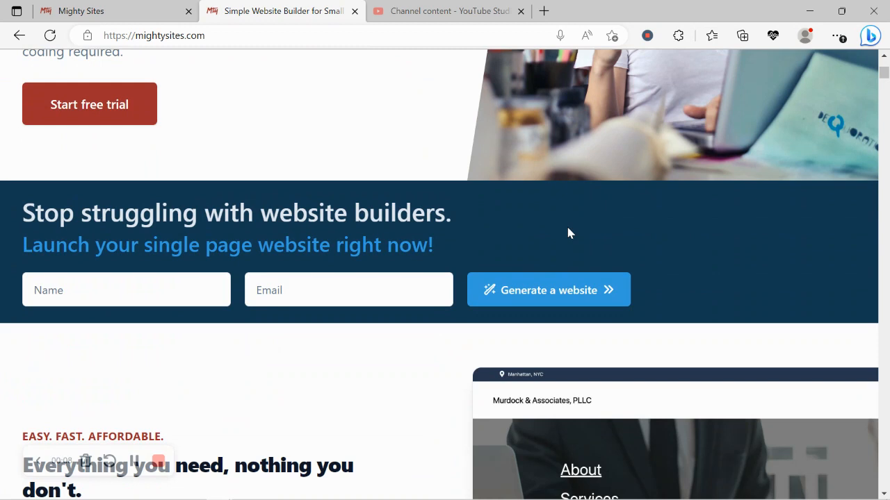
# Step: Read through the one-page website and Instant templates headings on the landing page
pyautogui.scroll(-5, 568, 233)
pyautogui.scroll(-3, 567, 234)
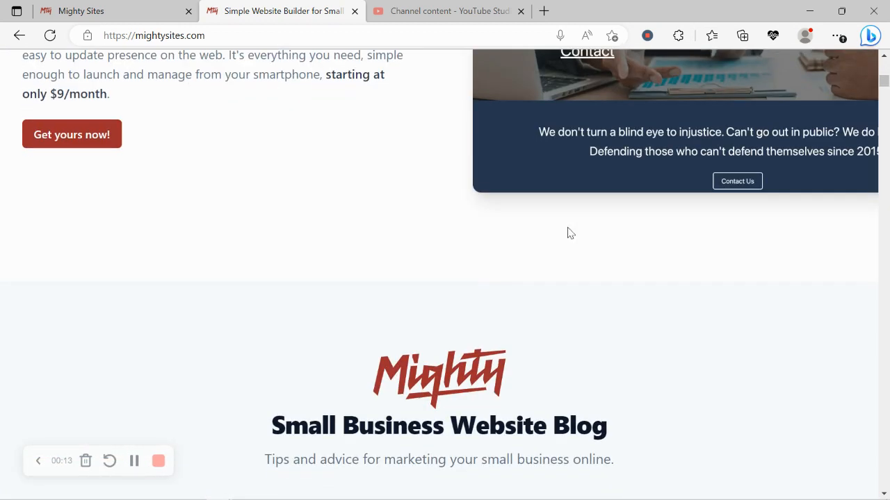
pyautogui.scroll(-6, 567, 234)
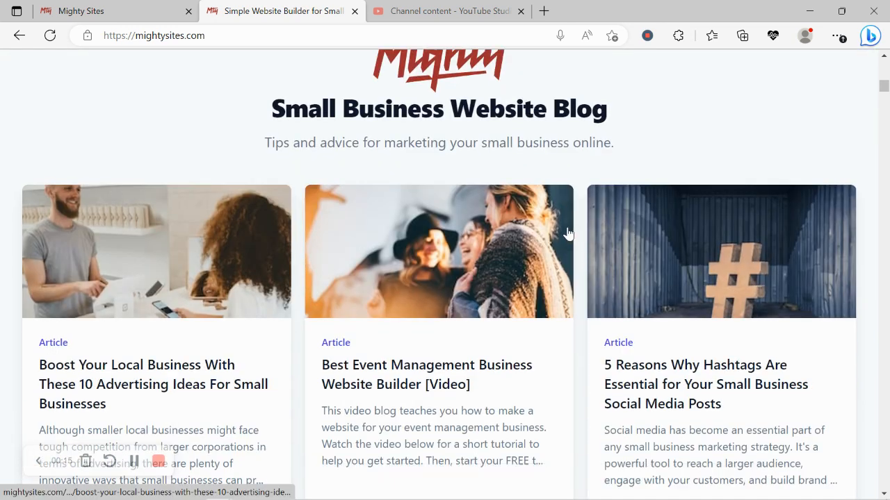
pyautogui.scroll(-4, 567, 233)
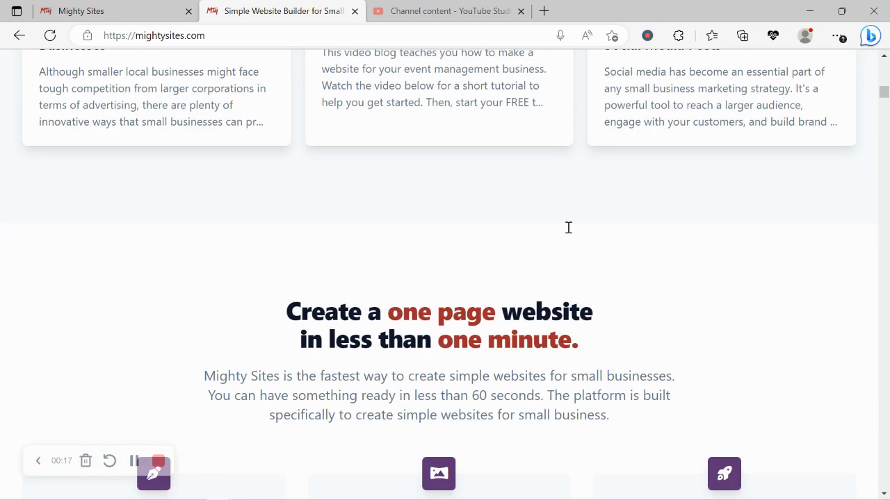
pyautogui.moveTo(283, 302); pyautogui.dragTo(597, 335)
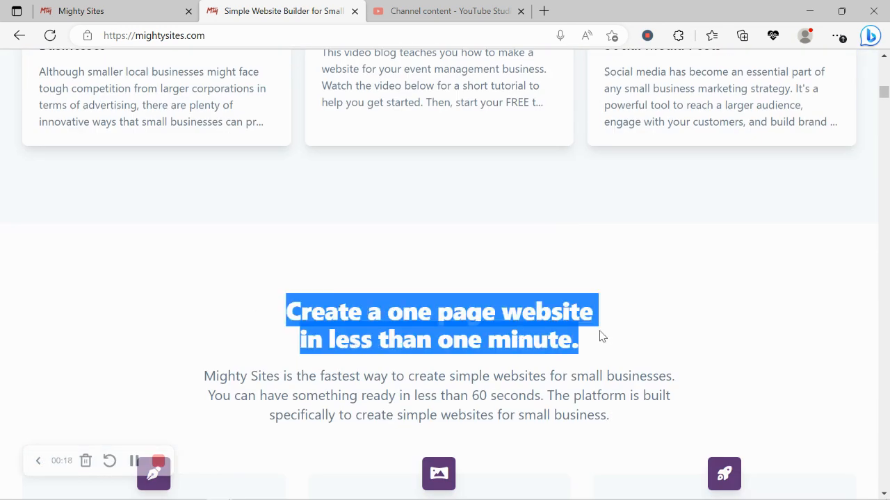
pyautogui.click(386, 370)
pyautogui.scroll(-4, 387, 373)
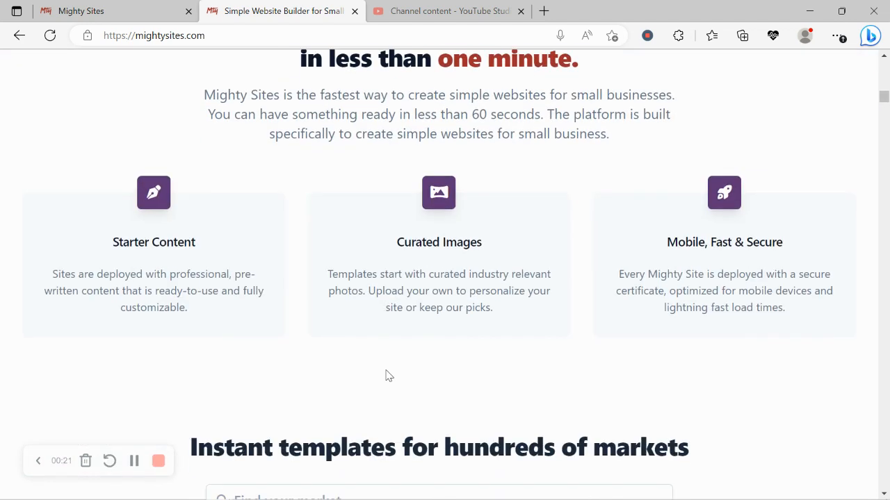
pyautogui.scroll(-2, 388, 376)
pyautogui.moveTo(134, 344); pyautogui.dragTo(720, 347)
pyautogui.click(252, 266)
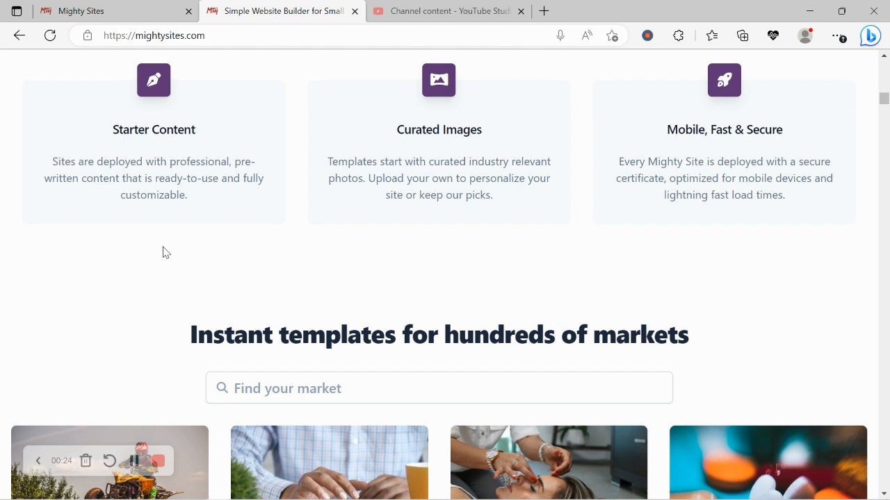
# Step: Filter the market templates by 'coun' and choose the Counselor template
pyautogui.click(159, 8)
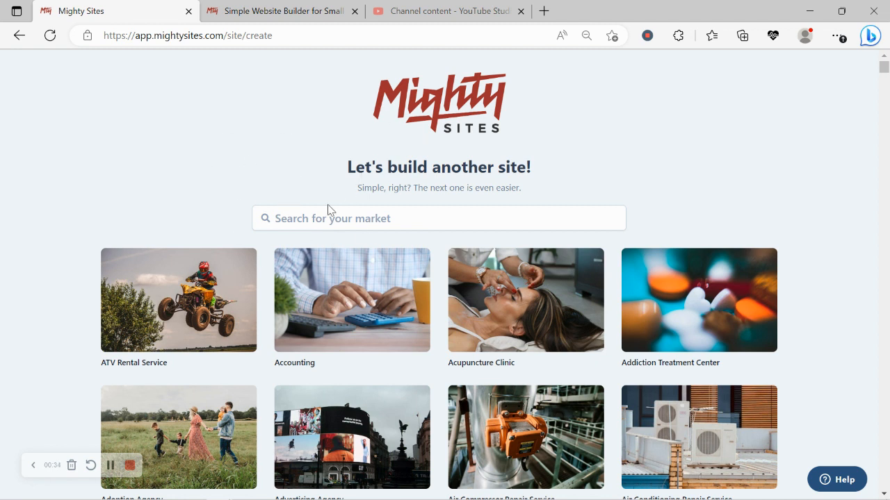
pyautogui.scroll(-5, 251, 164)
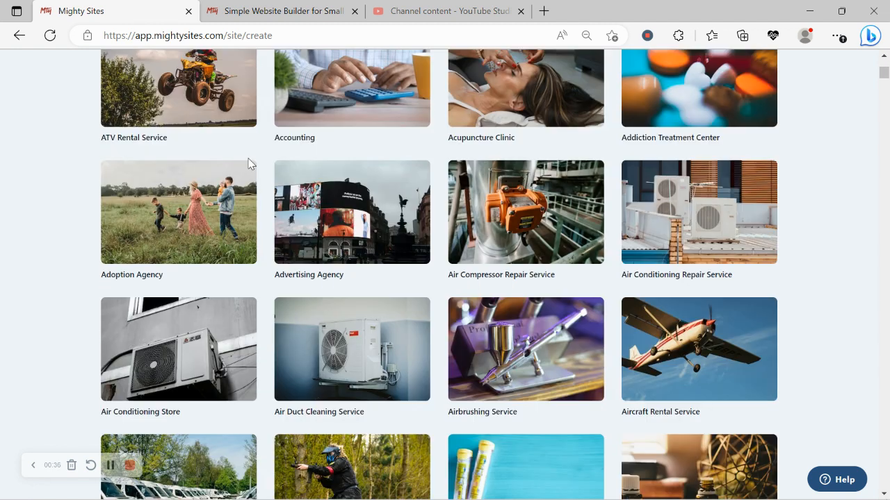
pyautogui.scroll(-6, 250, 164)
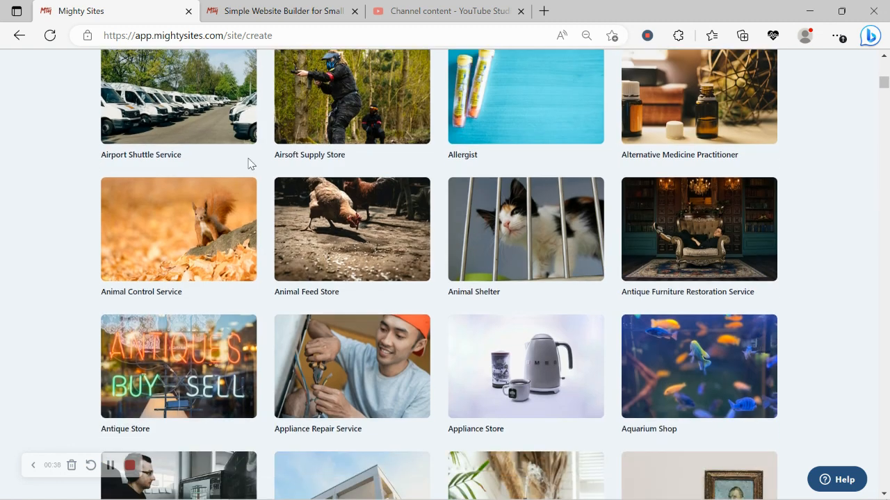
pyautogui.scroll(-5, 248, 164)
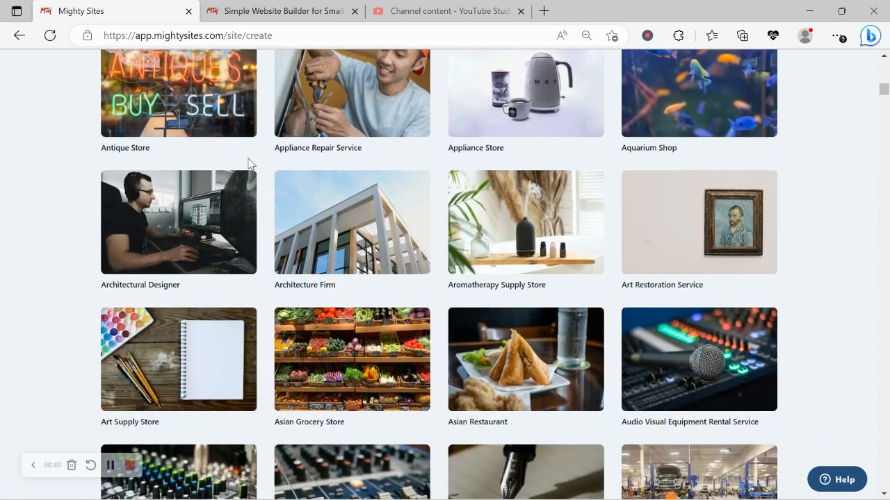
pyautogui.scroll(-7, 248, 164)
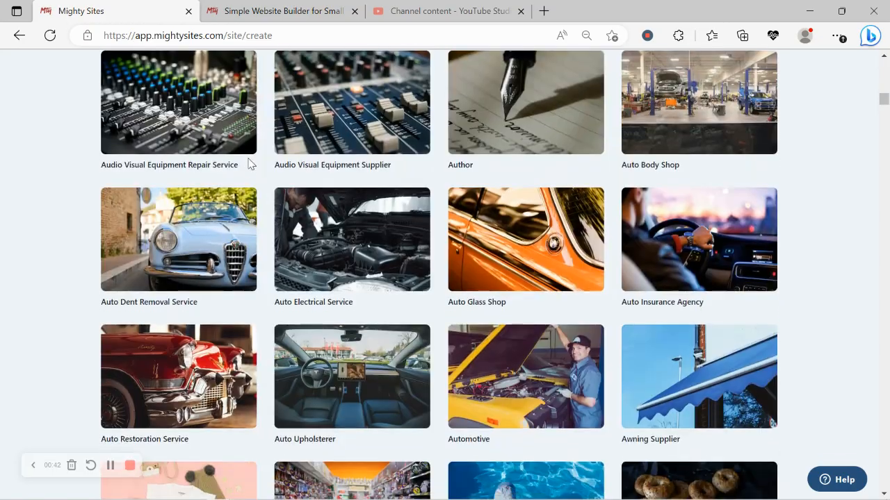
pyautogui.scroll(-7, 248, 164)
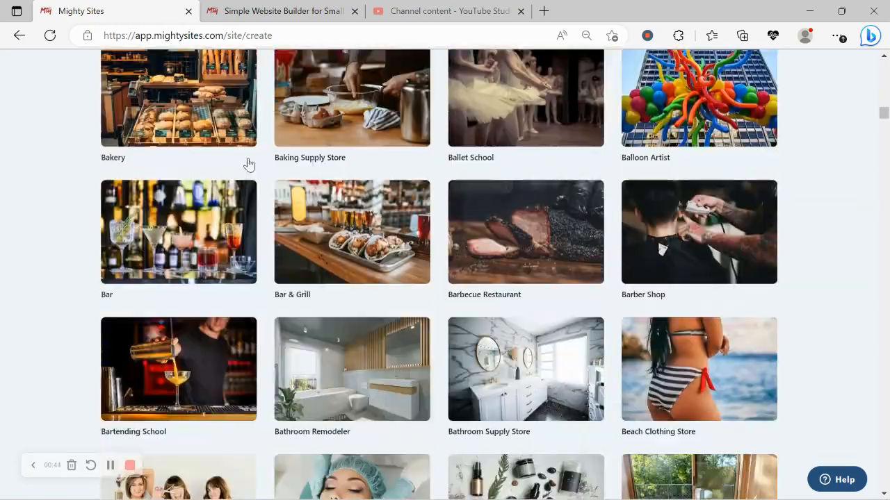
pyautogui.scroll(-2, 248, 164)
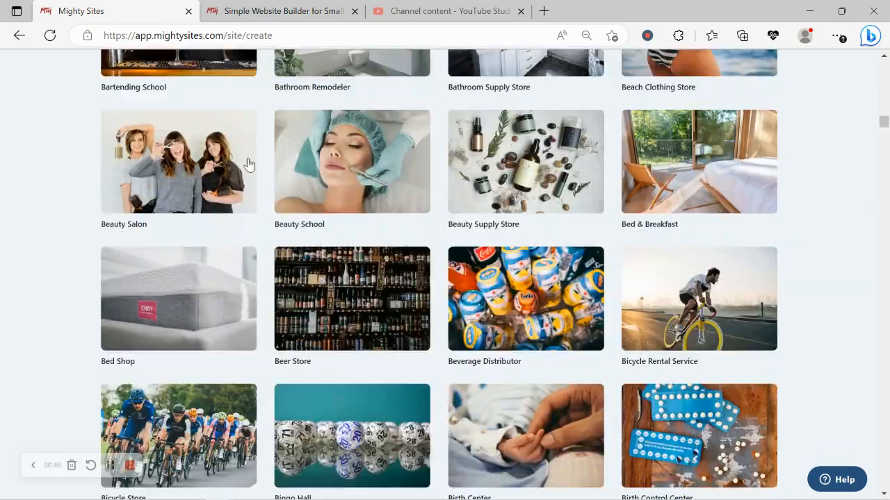
pyautogui.scroll(7, 249, 164)
pyautogui.scroll(16, 248, 164)
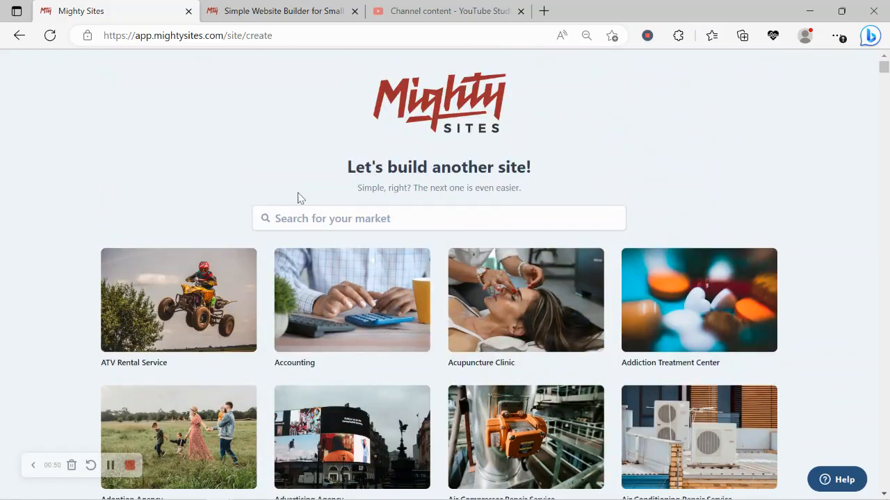
pyautogui.click(328, 219)
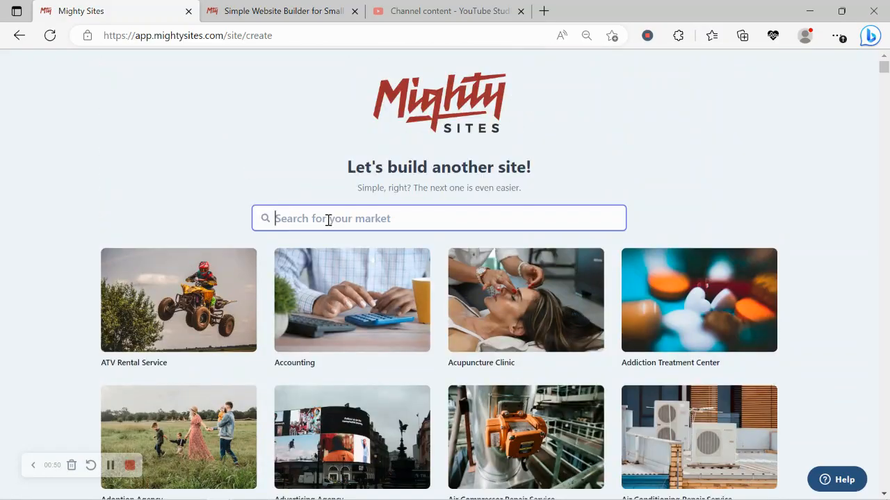
pyautogui.write('coun')
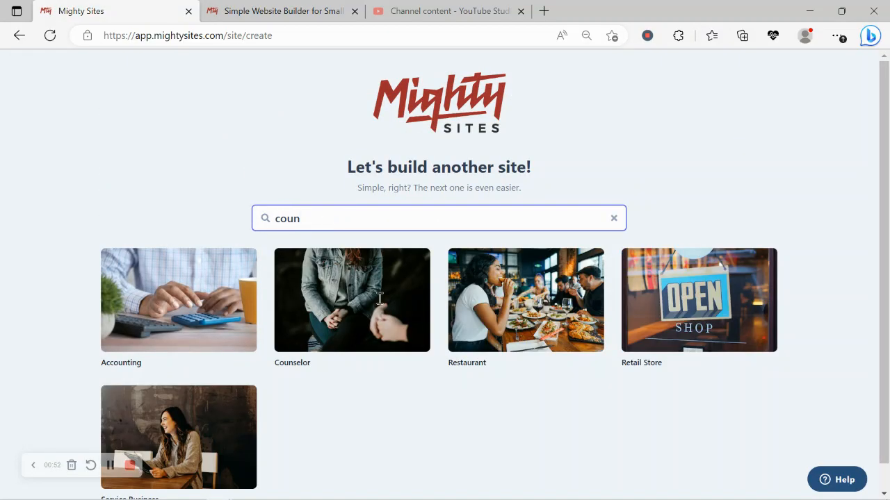
pyautogui.click(308, 304)
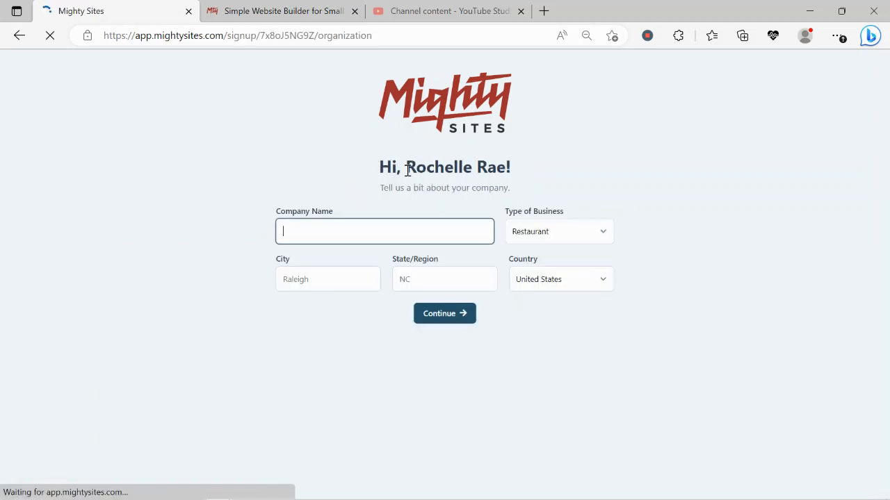
# Step: Enter the counselling practice's company name and Denver as the city
pyautogui.write('R')
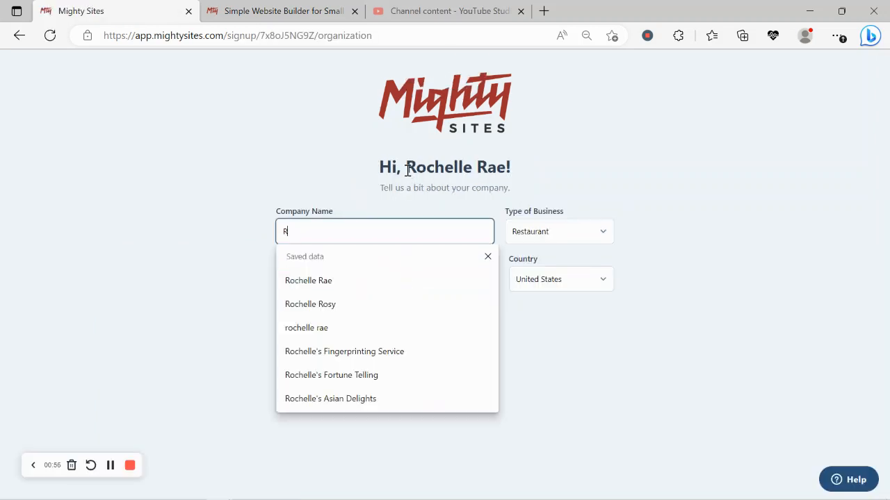
pyautogui.write("ochelle'")
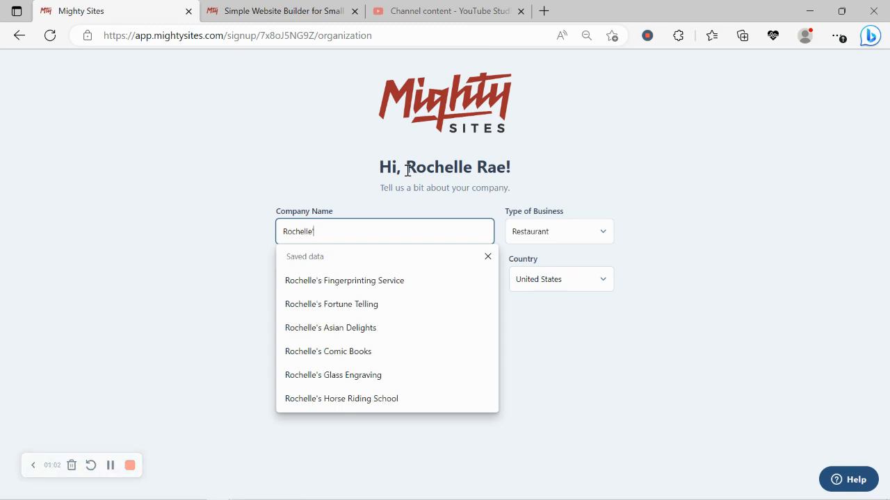
pyautogui.write('s Counselling')
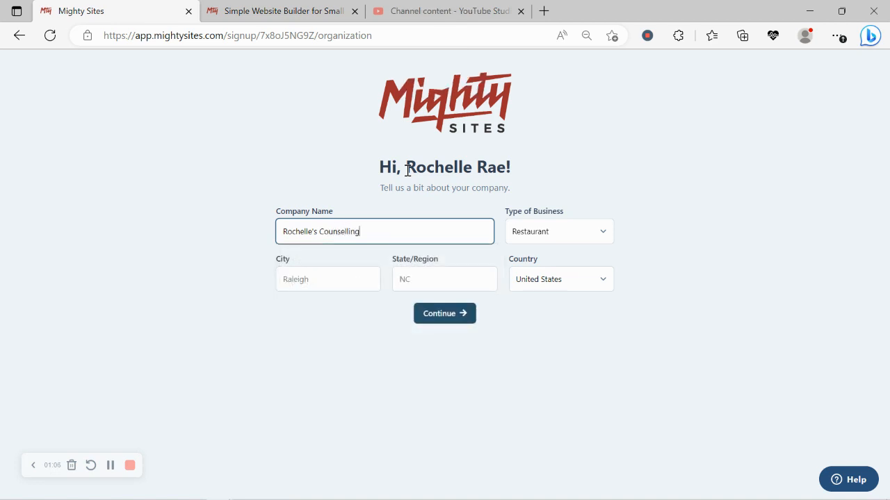
pyautogui.click(324, 274)
pyautogui.press('capslock')
pyautogui.write('D')
pyautogui.press('capslock')
pyautogui.write('e')
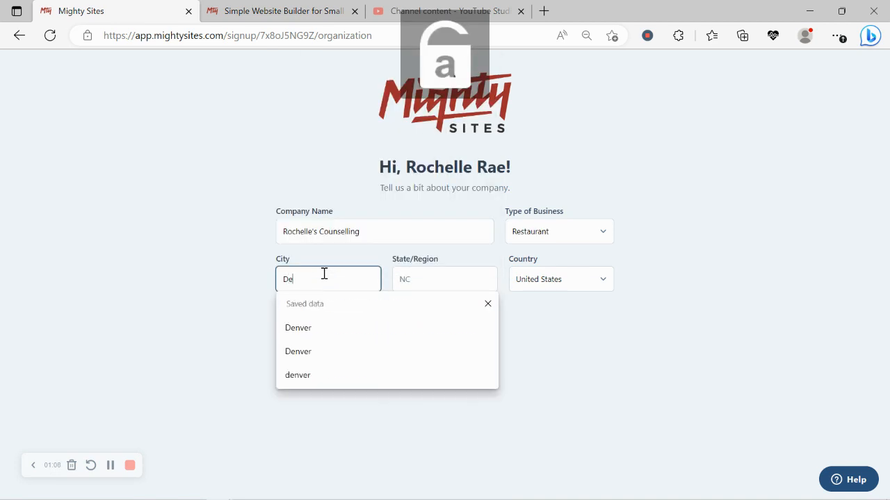
pyautogui.write('nver')
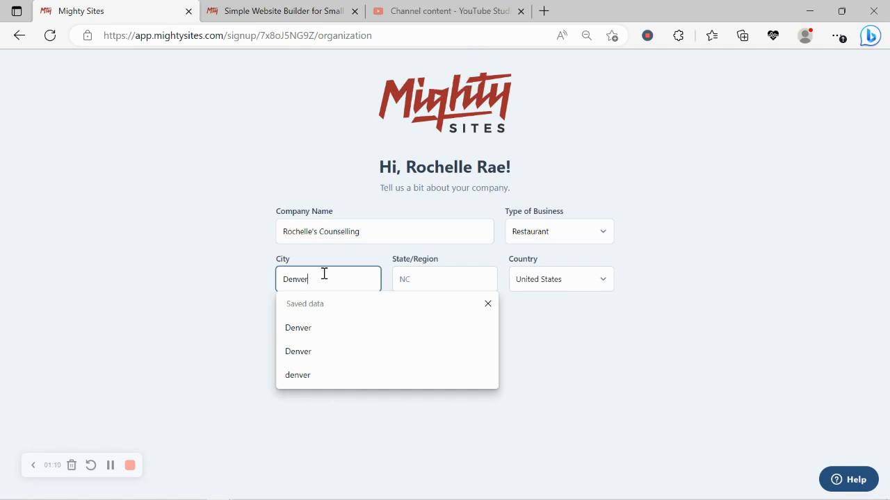
# Step: Enter Colorado as the state and choose Service as the business type
pyautogui.click(431, 275)
pyautogui.press('capslock')
pyautogui.write('C')
pyautogui.press('capslock')
pyautogui.write('ol')
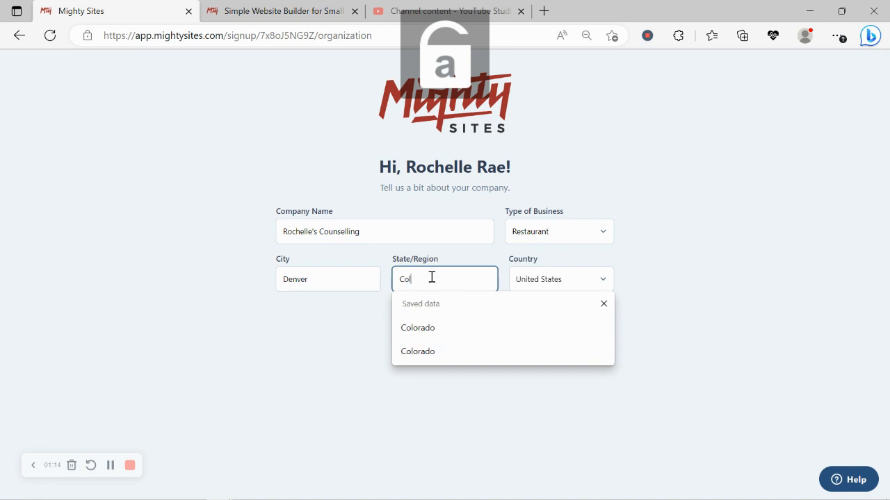
pyautogui.write('orado')
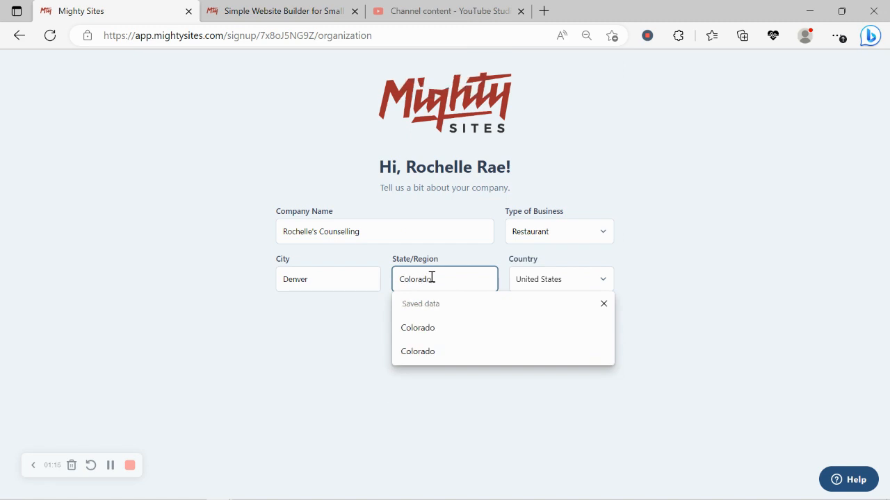
pyautogui.click(576, 235)
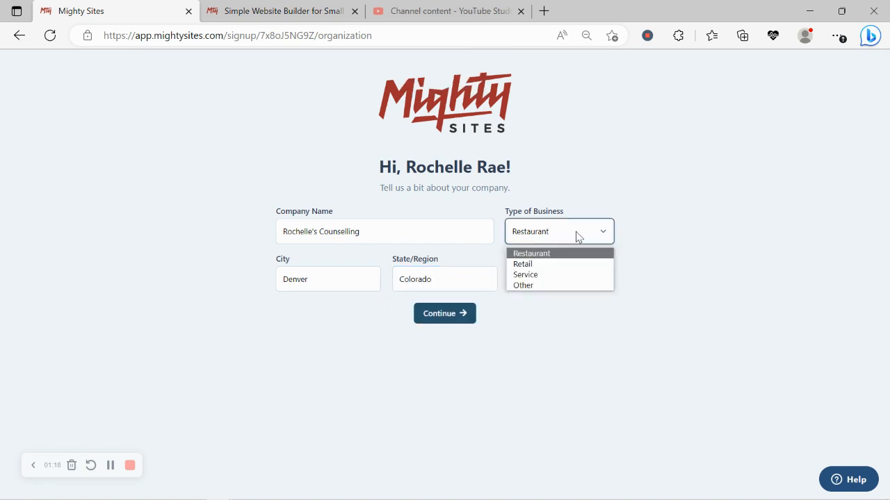
pyautogui.click(560, 276)
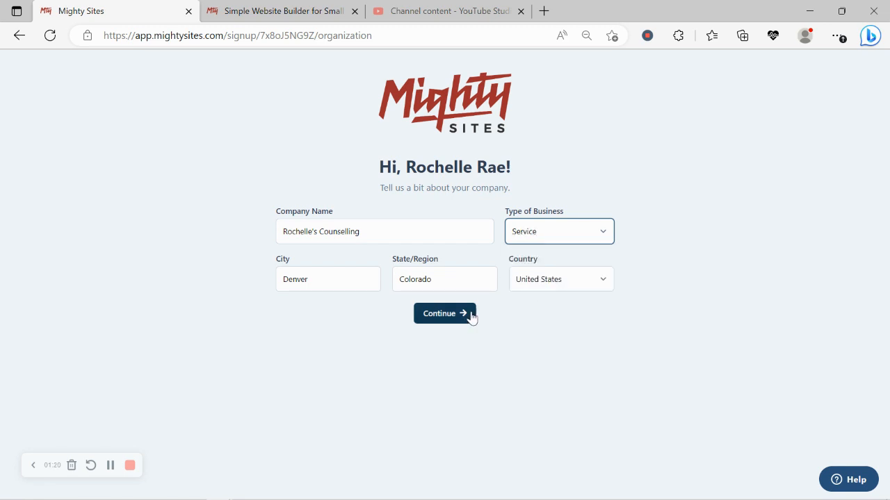
# Step: Submit the company details to generate the site and review the About Me text
pyautogui.click(455, 323)
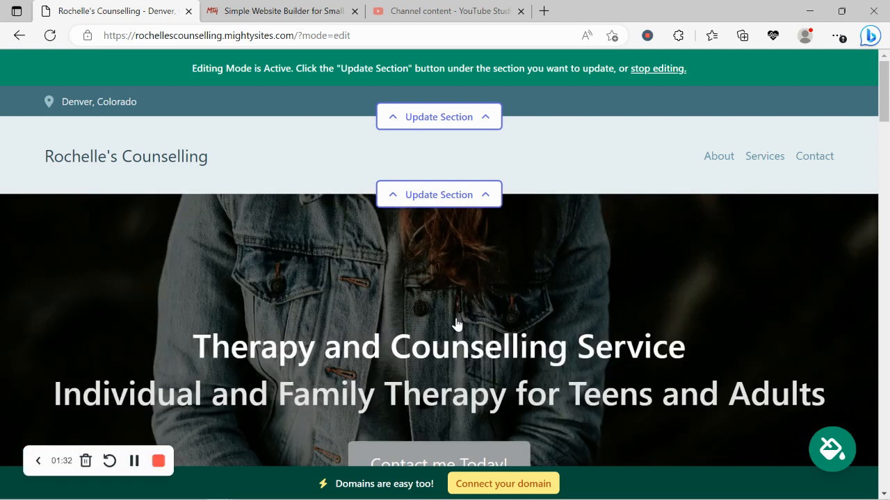
pyautogui.scroll(-6, 457, 324)
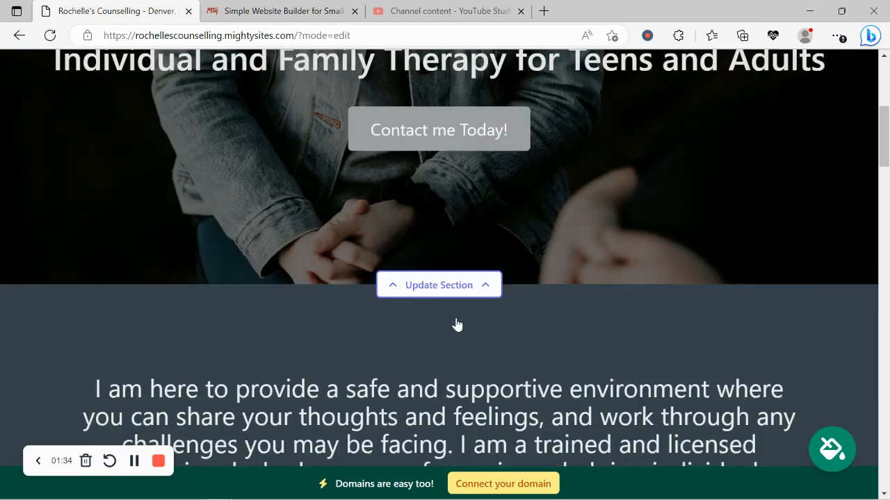
pyautogui.scroll(-6, 457, 324)
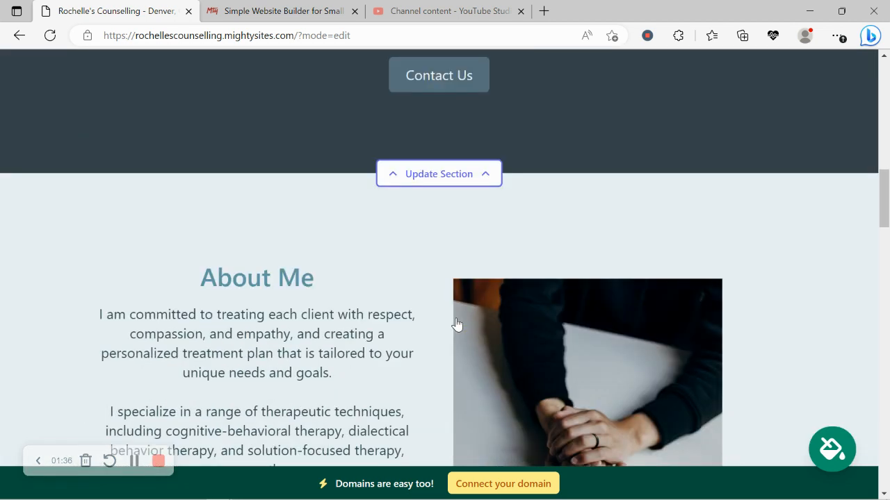
pyautogui.scroll(-2, 457, 325)
pyautogui.moveTo(142, 128); pyautogui.dragTo(302, 389)
pyautogui.scroll(-3, 298, 387)
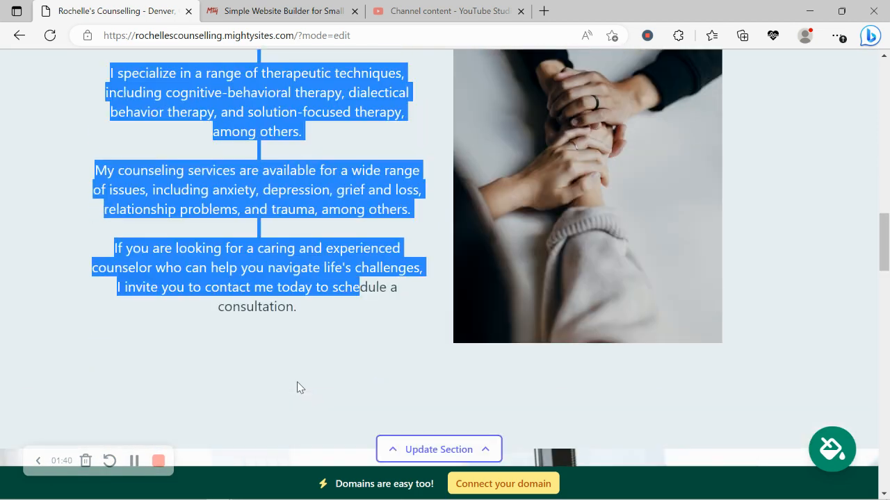
pyautogui.scroll(1, 297, 387)
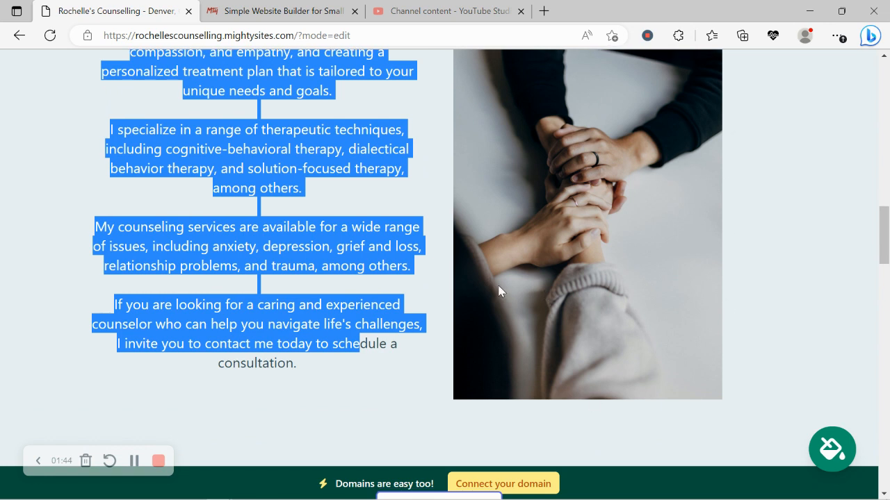
pyautogui.click(329, 405)
# Step: Look over the services list and contact form, then return to the top of the site
pyautogui.scroll(-4, 329, 405)
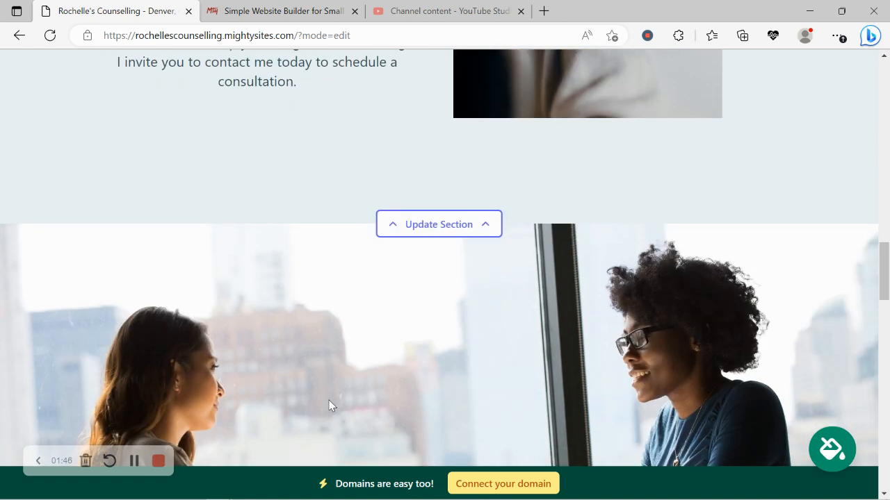
pyautogui.scroll(-2, 329, 405)
pyautogui.scroll(-6, 330, 405)
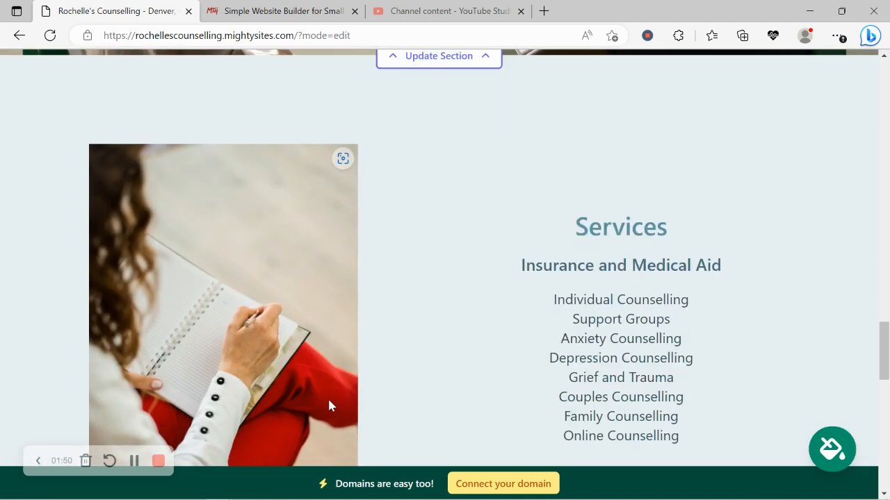
pyautogui.scroll(-2, 329, 405)
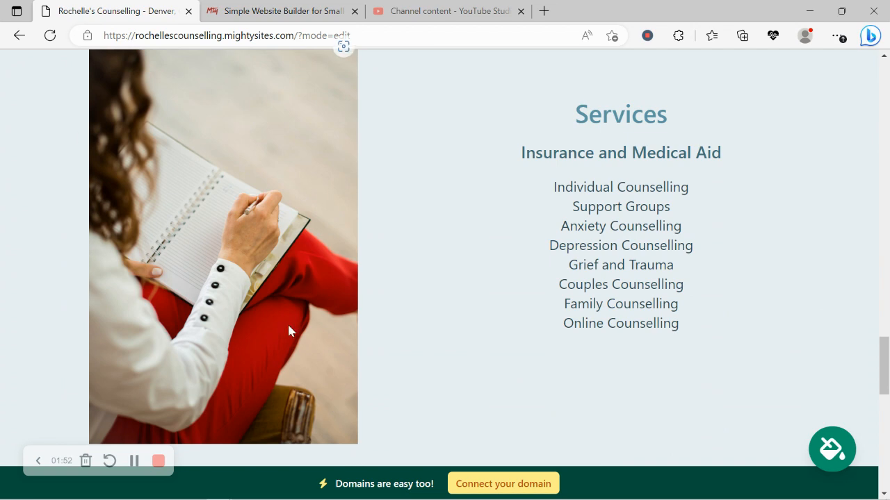
pyautogui.scroll(3, 289, 331)
pyautogui.scroll(-2, 288, 331)
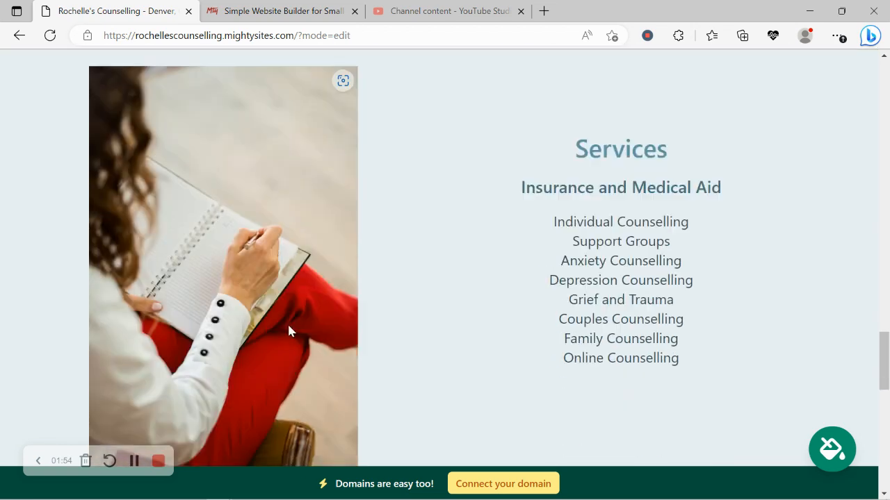
pyautogui.scroll(-1, 289, 331)
pyautogui.scroll(9, 288, 331)
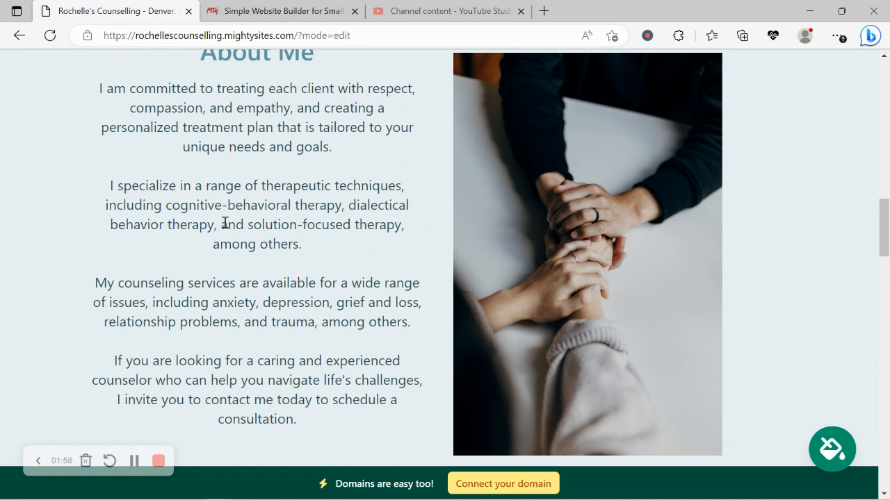
pyautogui.scroll(-9, 225, 222)
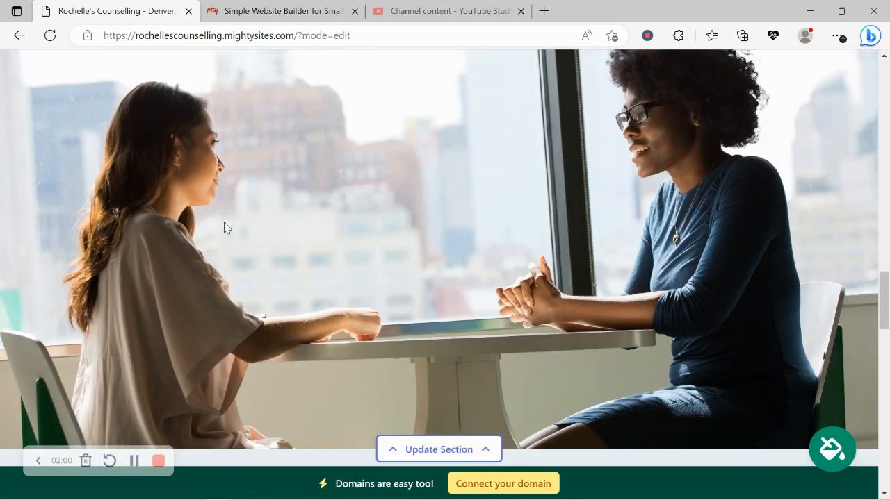
pyautogui.scroll(-9, 223, 227)
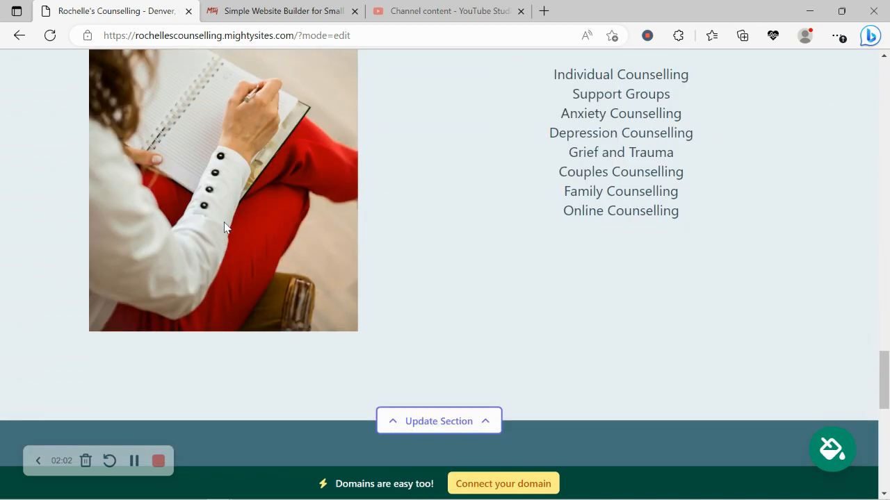
pyautogui.scroll(-1, 223, 227)
pyautogui.scroll(-5, 224, 227)
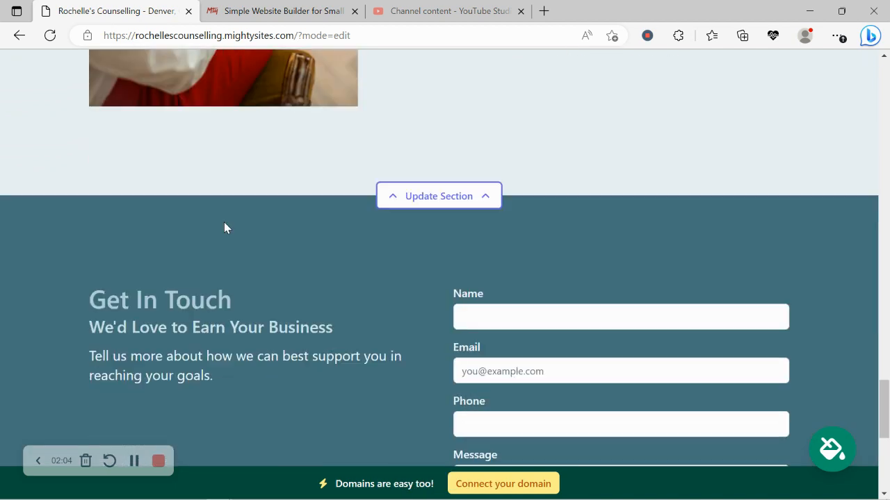
pyautogui.scroll(2, 224, 223)
pyautogui.scroll(7, 224, 227)
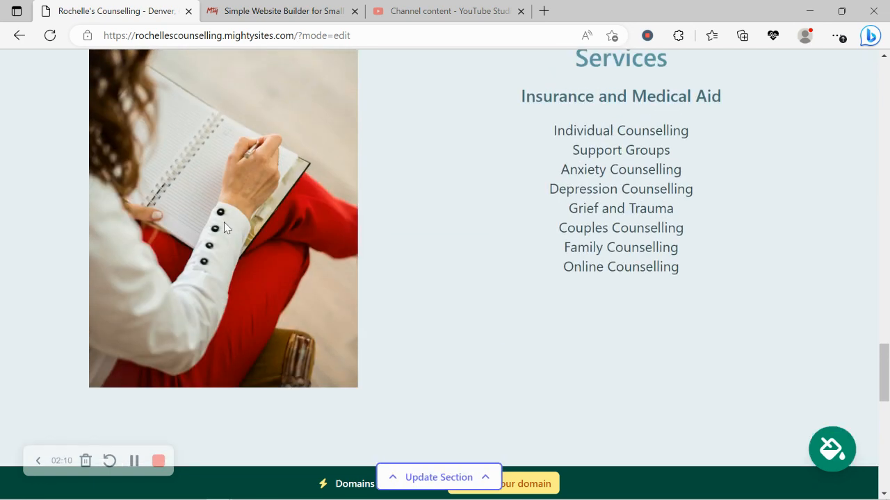
pyautogui.scroll(7, 224, 227)
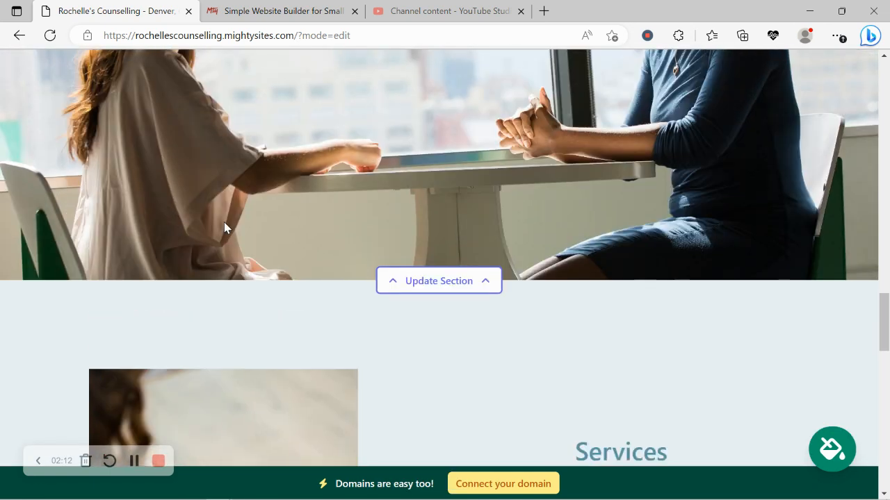
pyautogui.scroll(10, 224, 222)
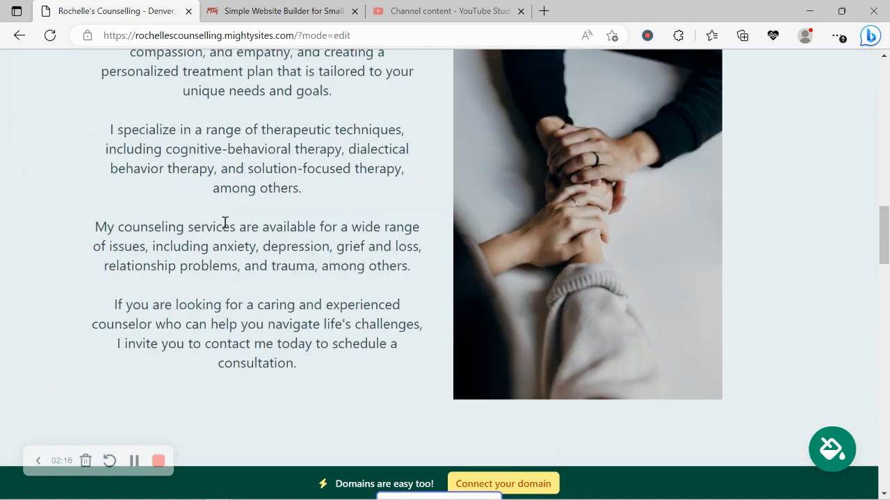
pyautogui.scroll(11, 223, 223)
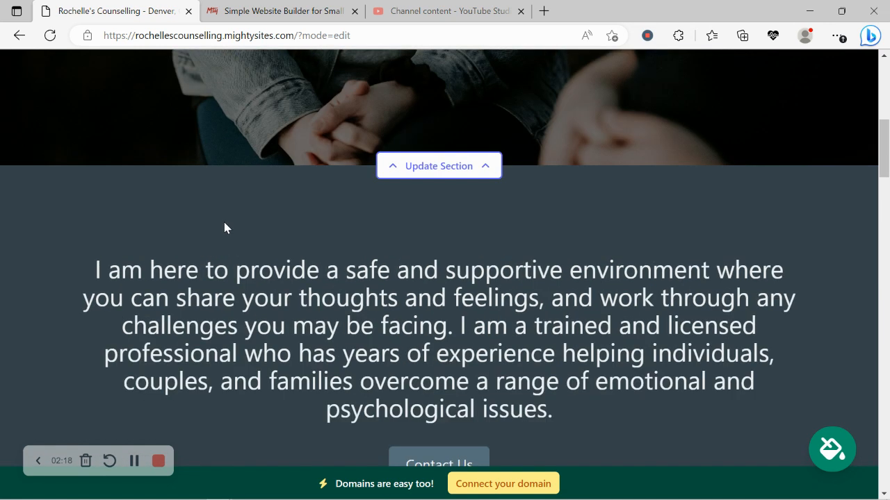
pyautogui.scroll(10, 224, 227)
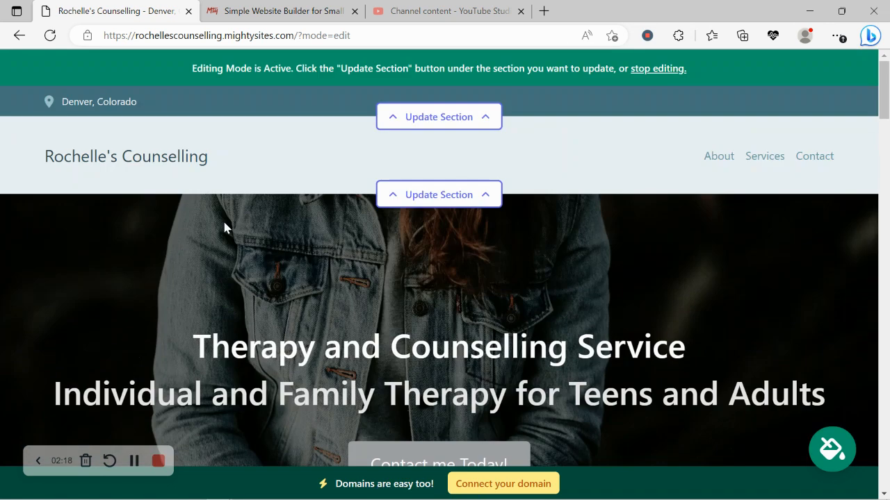
# Step: Enter the organisation email, show it on the site, add the phone number and save
pyautogui.click(470, 126)
pyautogui.click(442, 225)
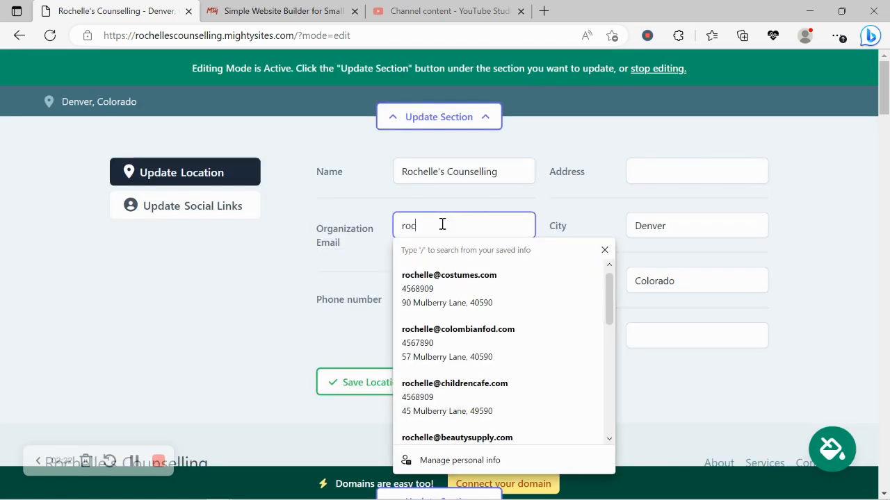
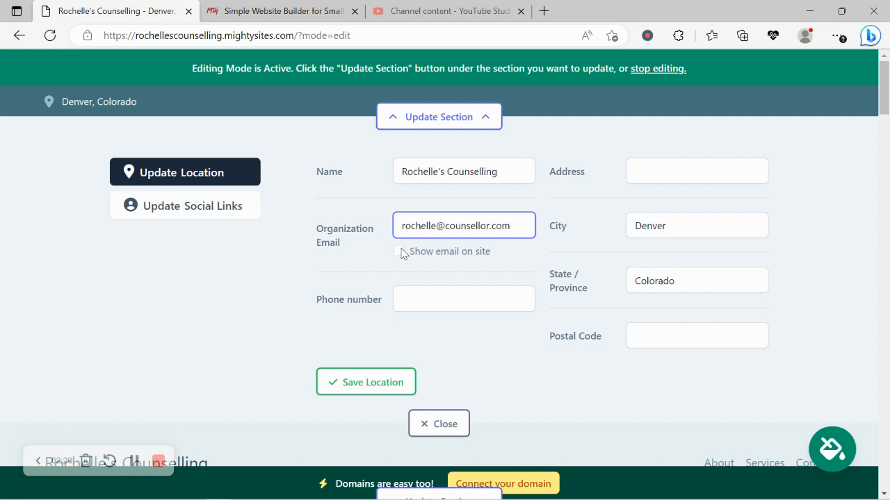
pyautogui.click(399, 252)
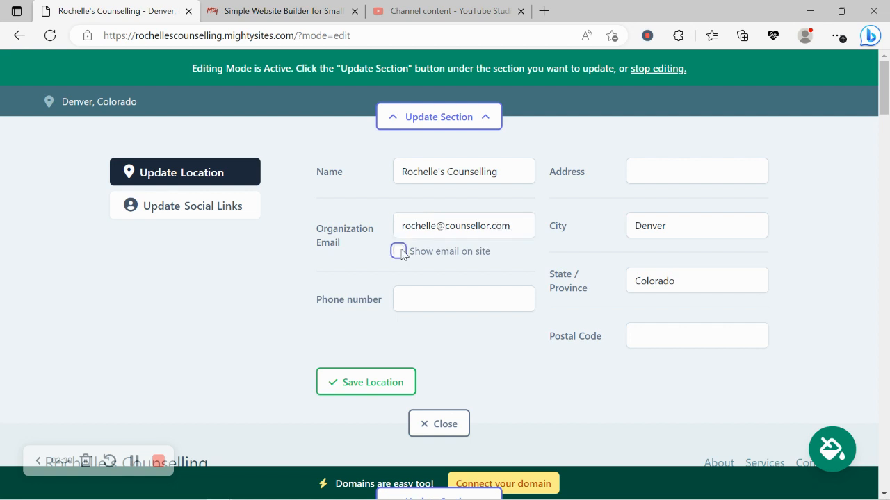
pyautogui.click(452, 293)
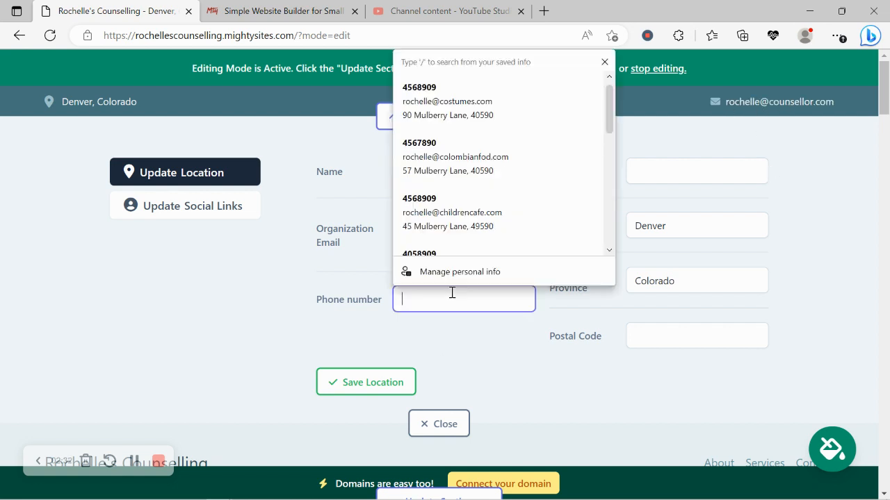
pyautogui.write('456-8909')
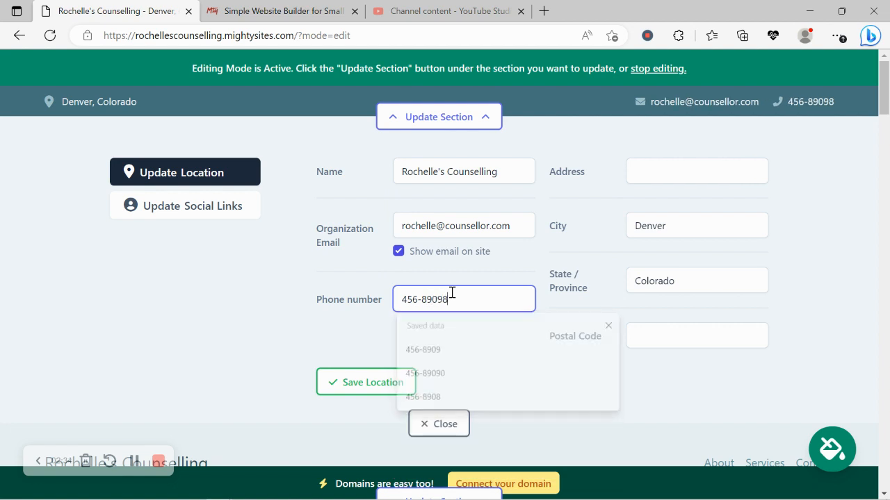
pyautogui.click(353, 384)
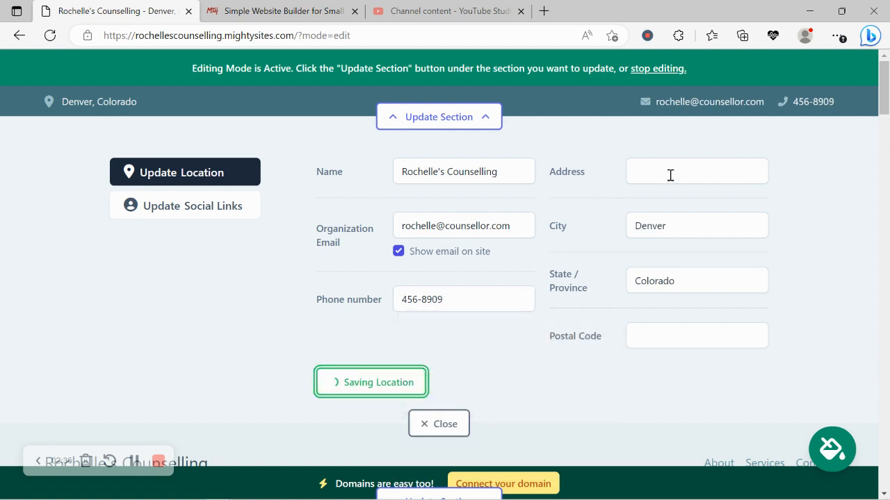
# Step: Enter the new street address and postal code and save the location
pyautogui.click(669, 175)
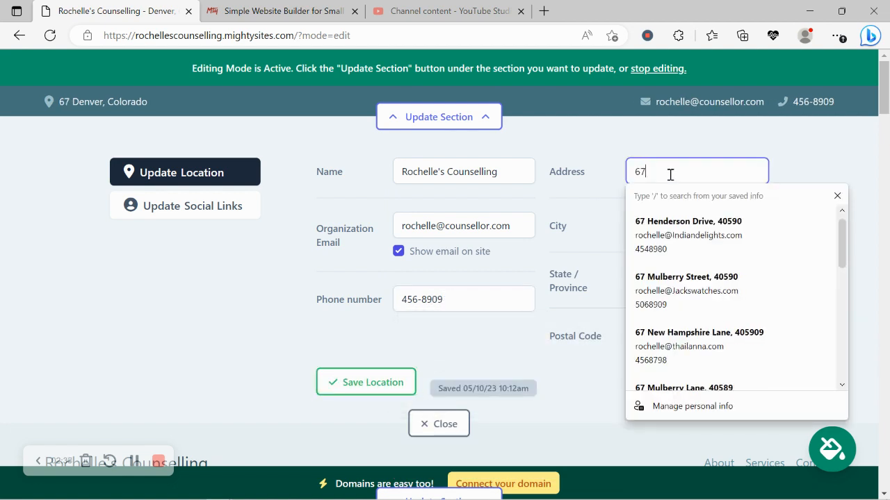
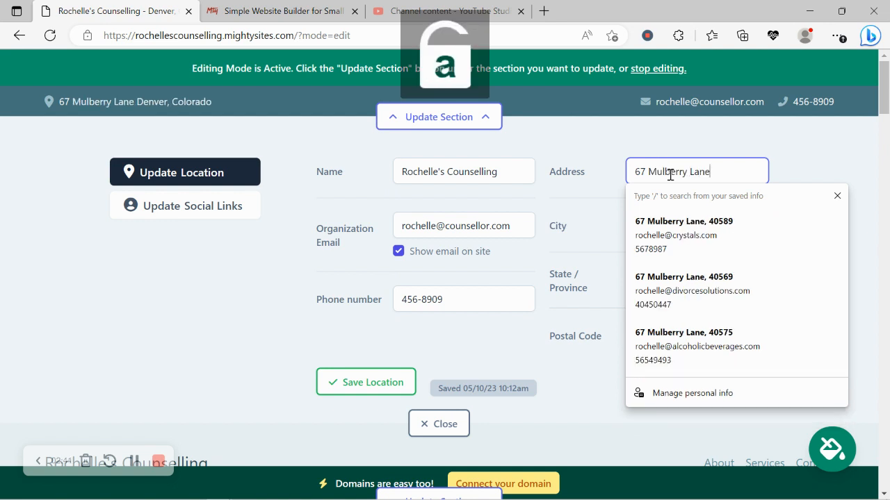
pyautogui.click(549, 334)
pyautogui.click(695, 340)
pyautogui.write('40')
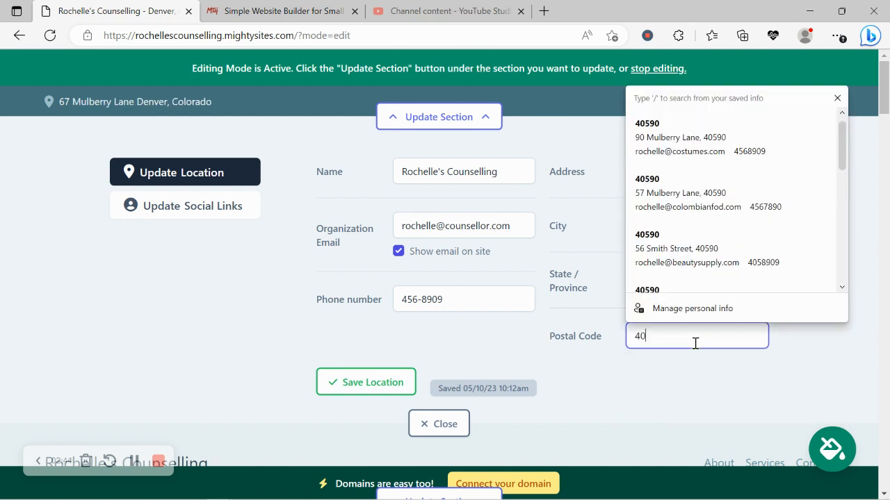
pyautogui.write('490')
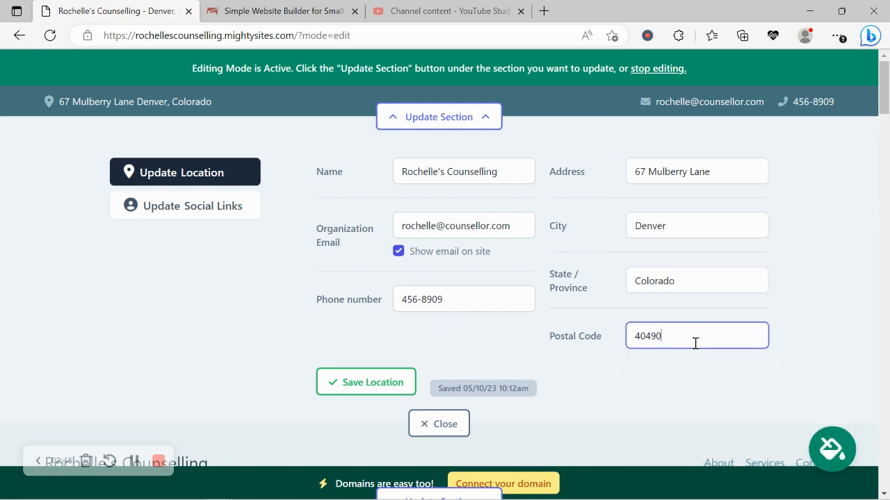
pyautogui.click(371, 385)
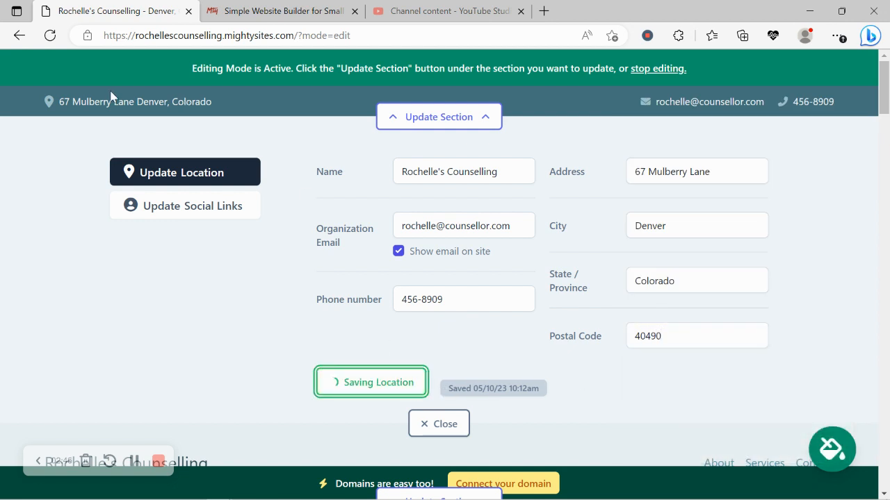
# Step: Save Instagram 'mightysites' and Twitter 'mightysitesusa' as the site's social links
pyautogui.click(204, 208)
pyautogui.click(415, 173)
pyautogui.write('m')
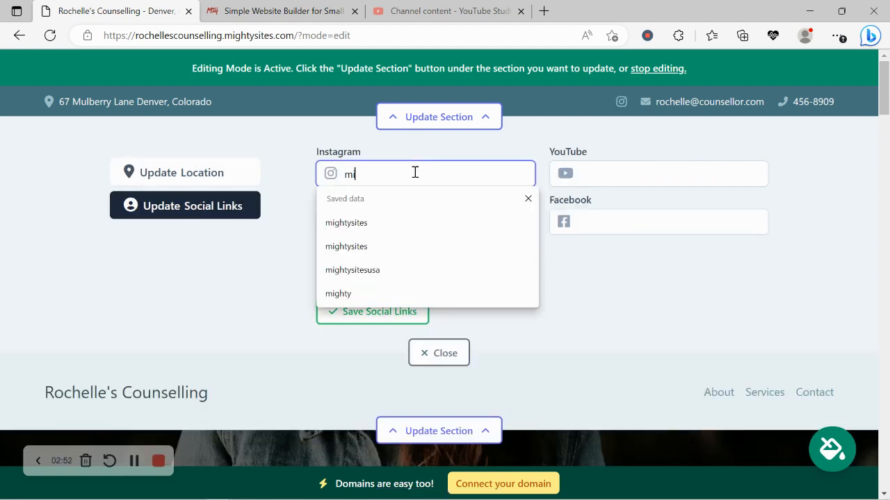
pyautogui.write('ightysites')
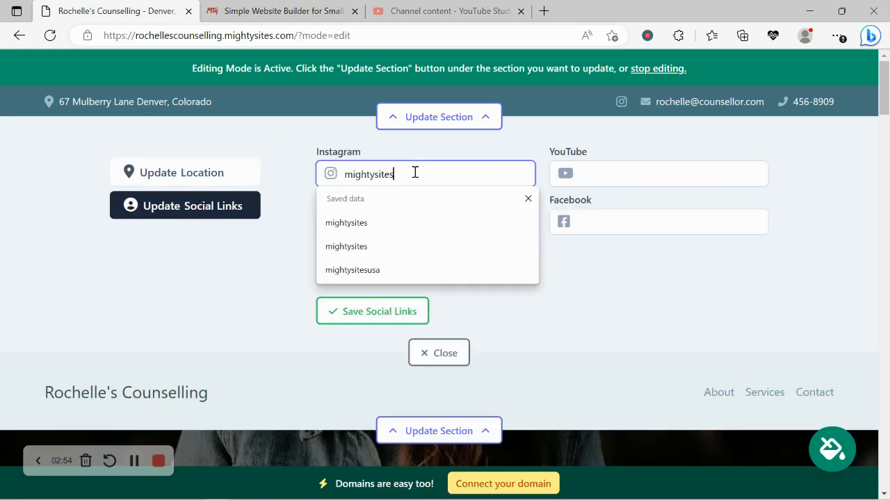
pyautogui.click(520, 327)
pyautogui.click(440, 213)
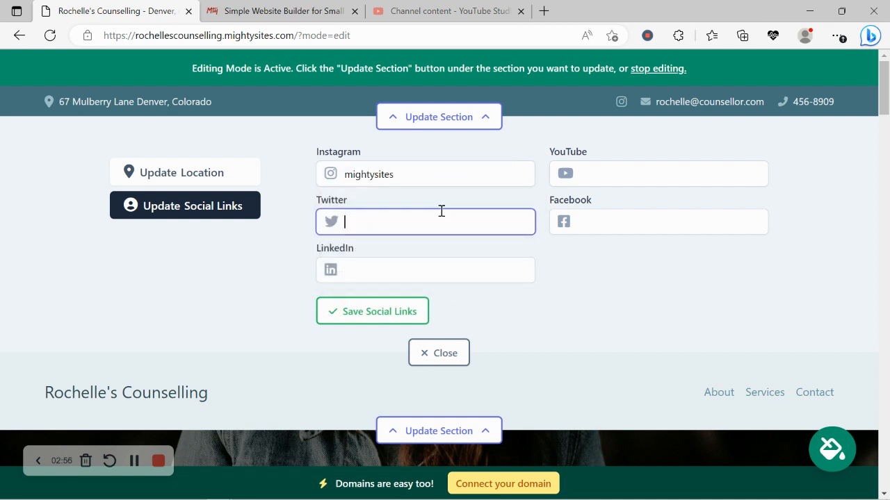
pyautogui.write('migh')
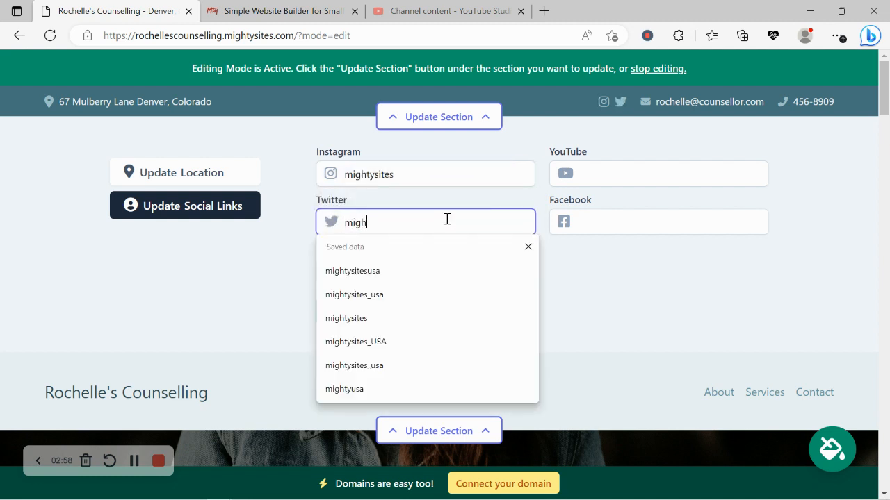
pyautogui.write('tysitesusa')
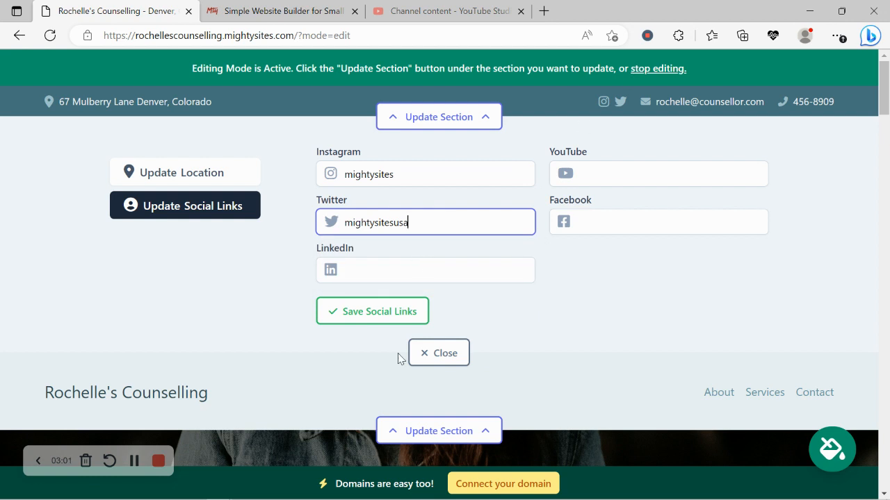
pyautogui.click(391, 314)
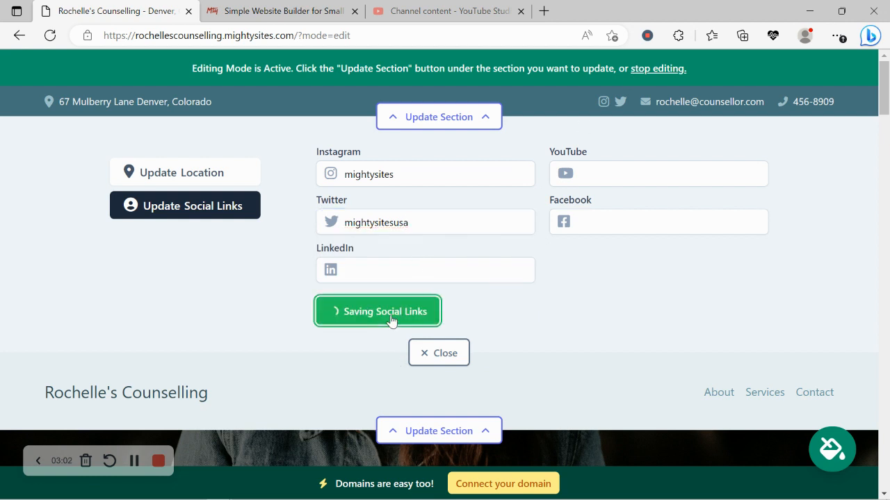
pyautogui.click(441, 354)
pyautogui.click(445, 198)
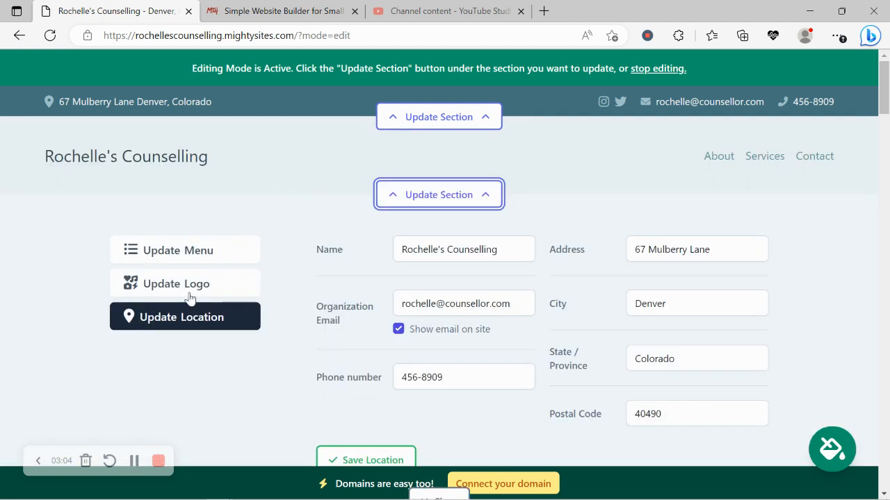
# Step: Upload the Mighty Sites logo image and save it as the header logo
pyautogui.click(198, 285)
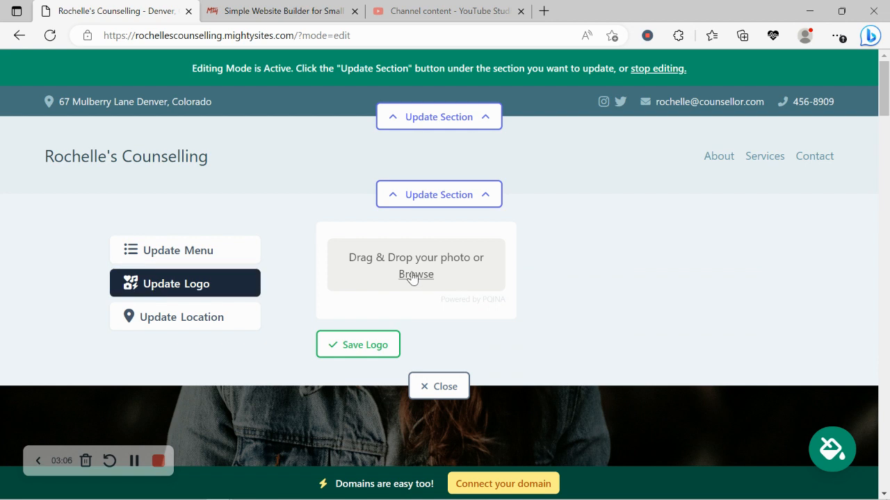
pyautogui.click(413, 274)
pyautogui.doubleClick(389, 136)
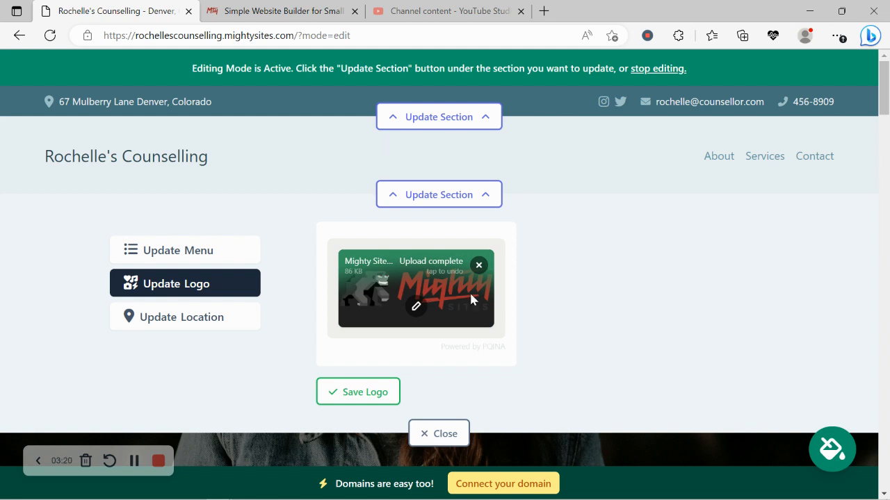
pyautogui.click(358, 393)
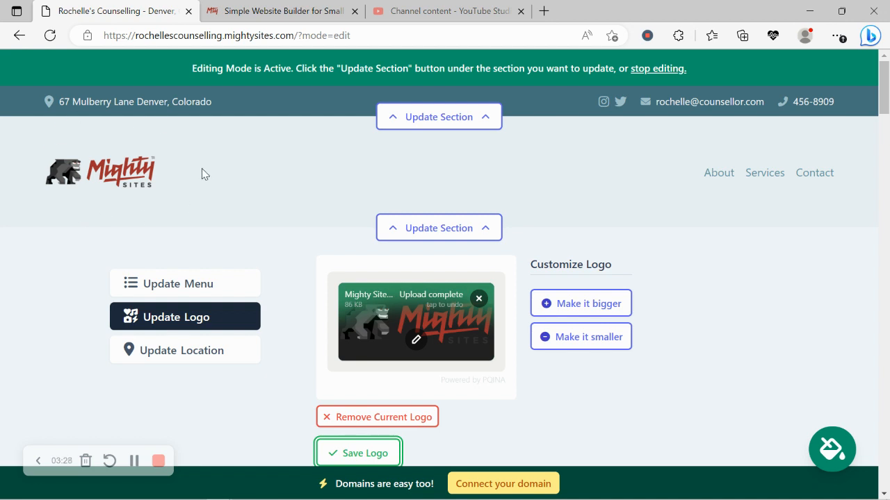
pyautogui.scroll(-1, 202, 168)
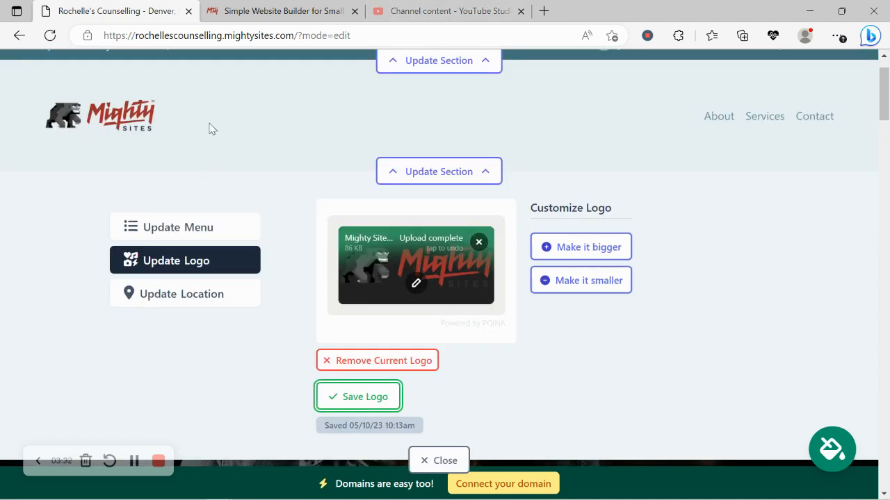
pyautogui.scroll(-1, 215, 126)
# Step: Leave the logo editor and apply the slate-blue and grey colour theme
pyautogui.click(454, 405)
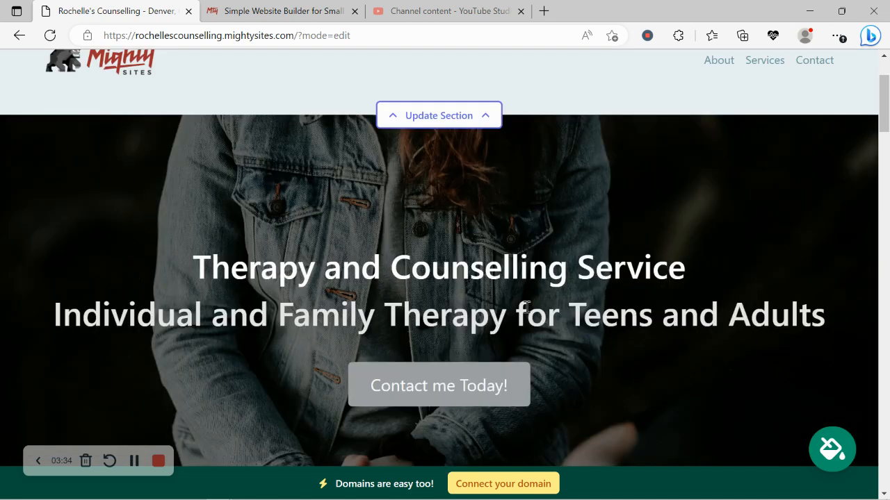
pyautogui.scroll(-5, 526, 307)
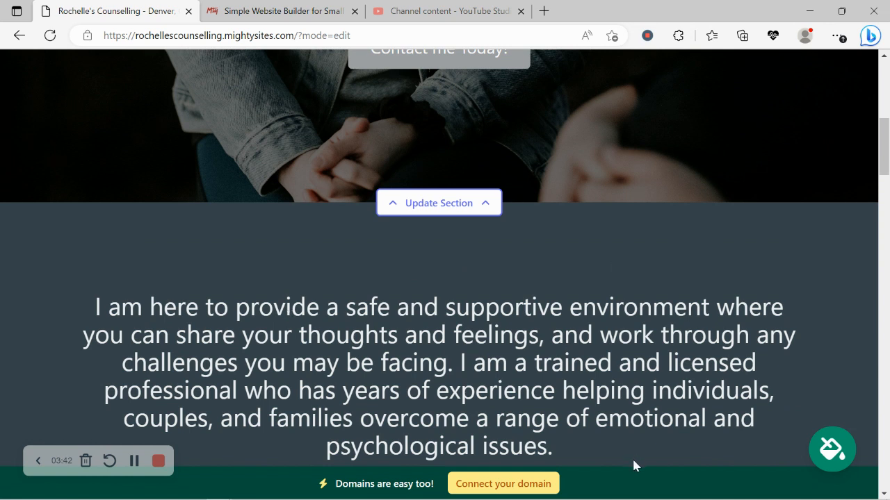
pyautogui.click(837, 446)
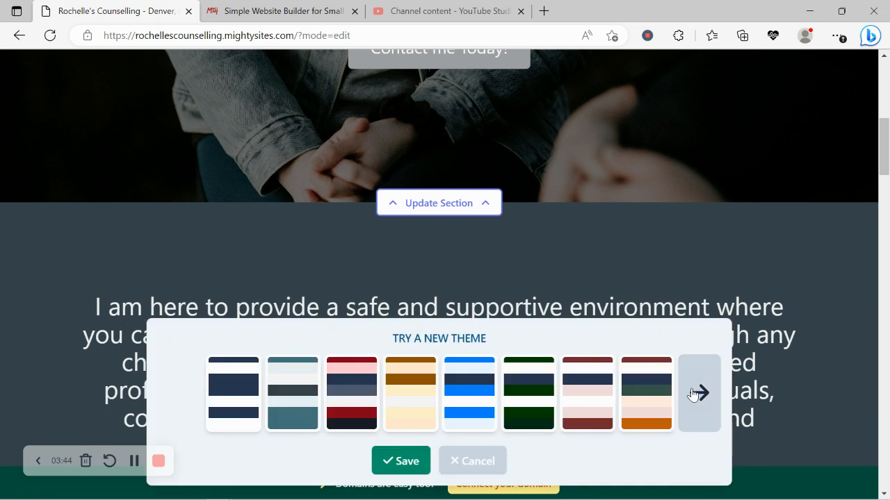
pyautogui.click(693, 395)
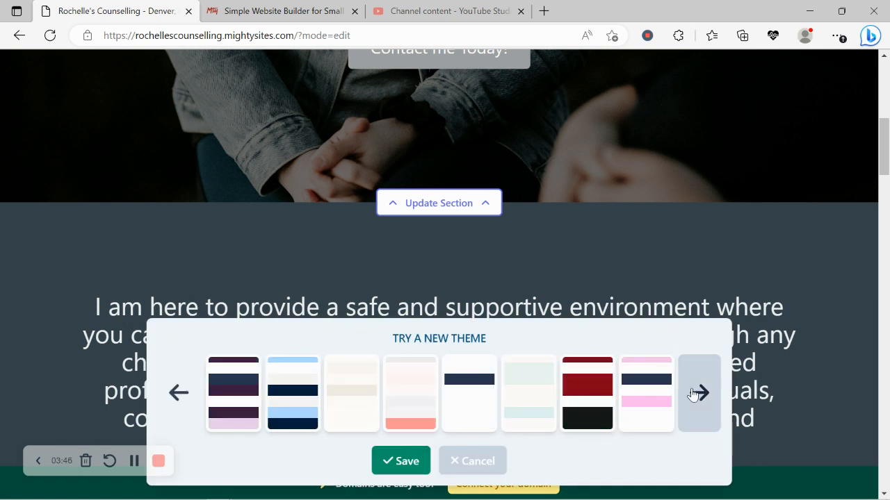
pyautogui.click(693, 395)
pyautogui.click(693, 395)
pyautogui.click(693, 395)
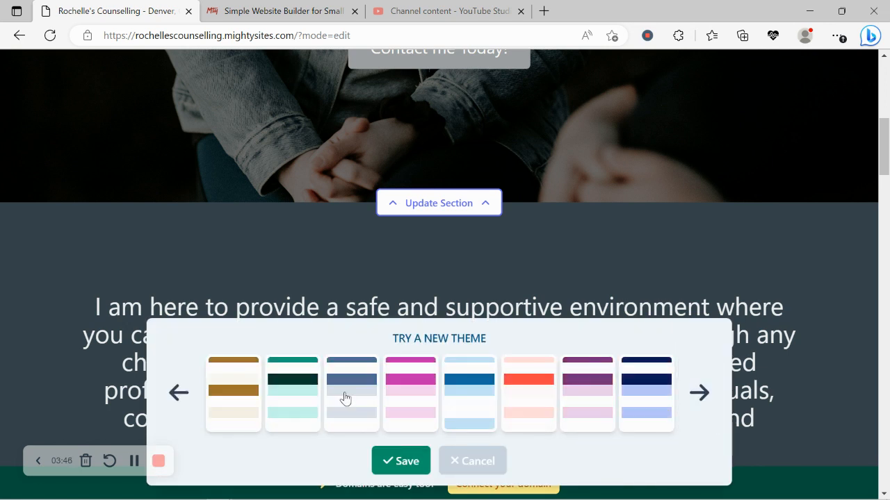
pyautogui.click(178, 392)
pyautogui.click(338, 397)
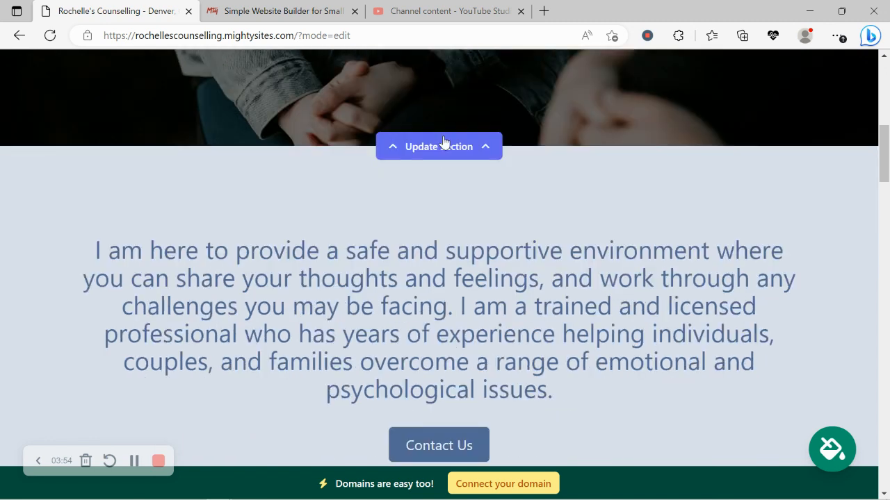
# Step: Browse the hero button's Another Website and Actions link options, then confirm
pyautogui.click(440, 147)
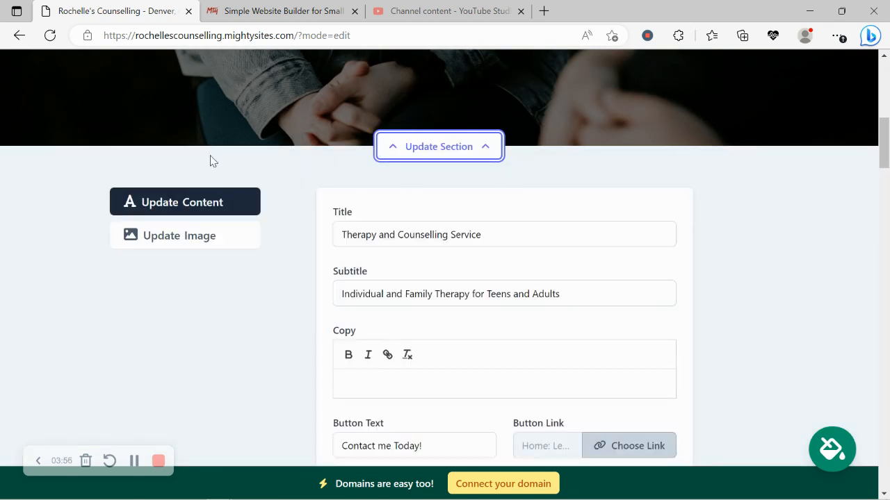
pyautogui.scroll(-2, 210, 156)
pyautogui.scroll(3, 210, 156)
pyautogui.scroll(3, 210, 157)
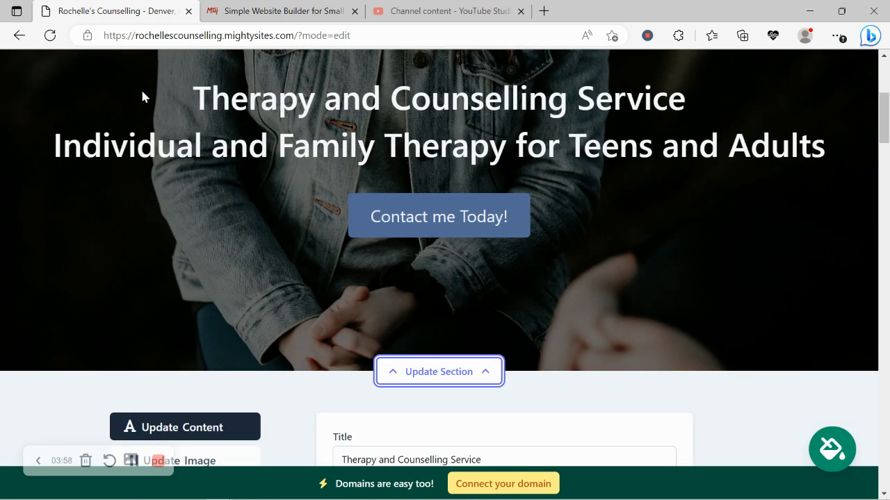
pyautogui.moveTo(194, 95); pyautogui.dragTo(850, 165)
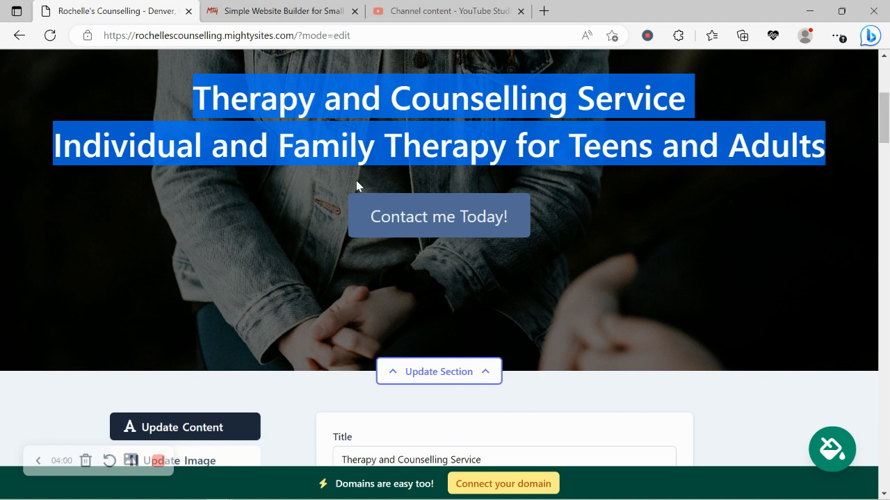
pyautogui.scroll(-5, 356, 180)
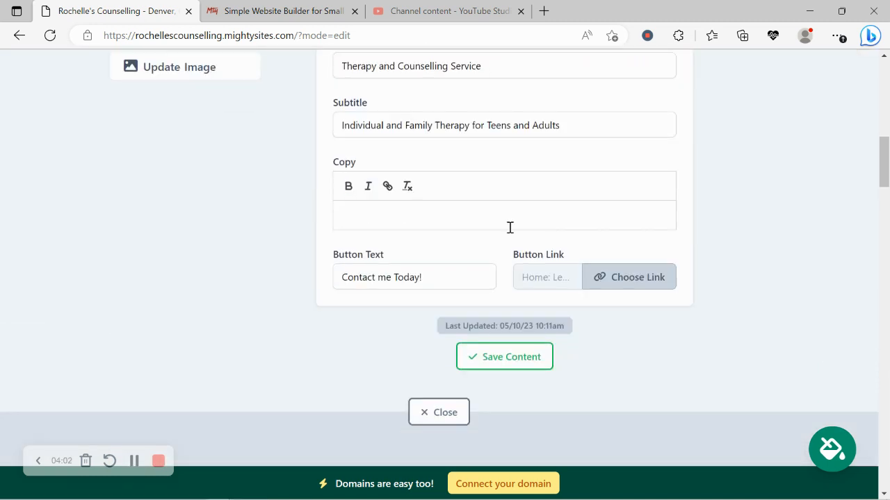
pyautogui.click(650, 271)
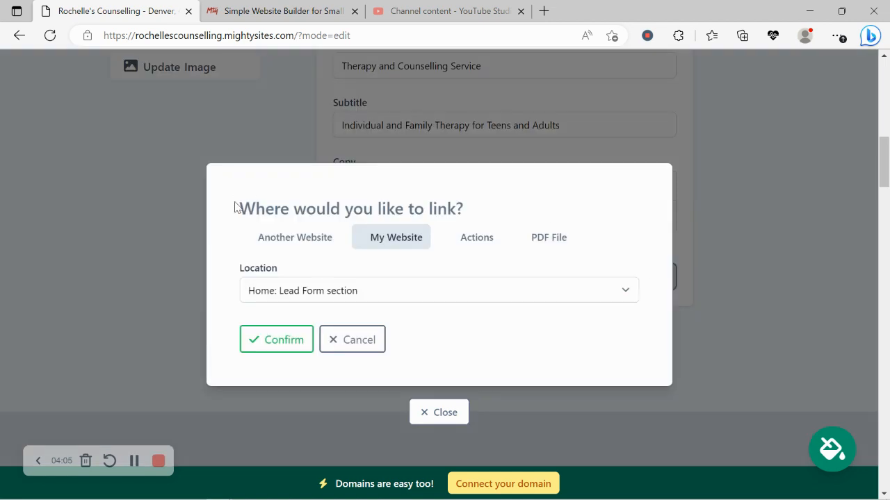
pyautogui.click(319, 249)
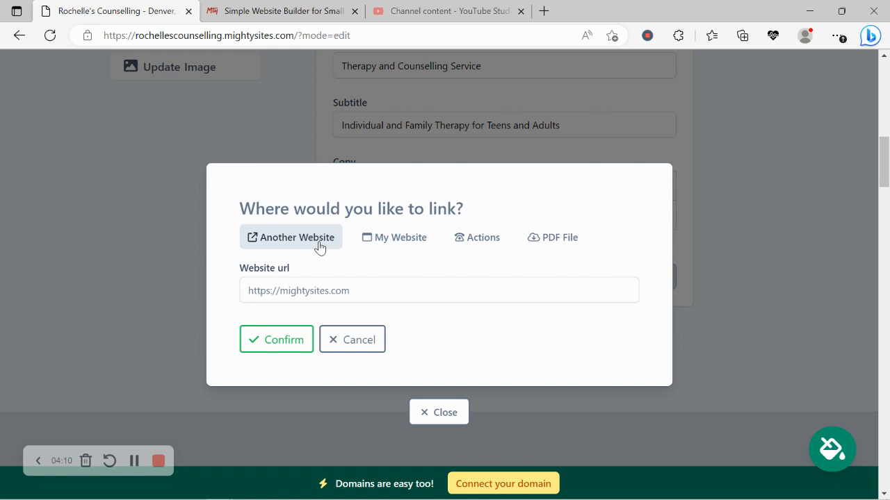
pyautogui.click(496, 244)
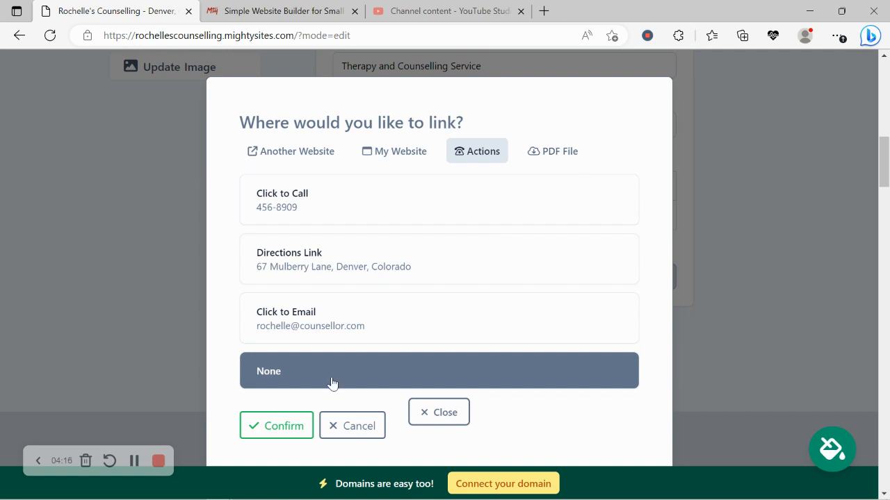
pyautogui.click(276, 431)
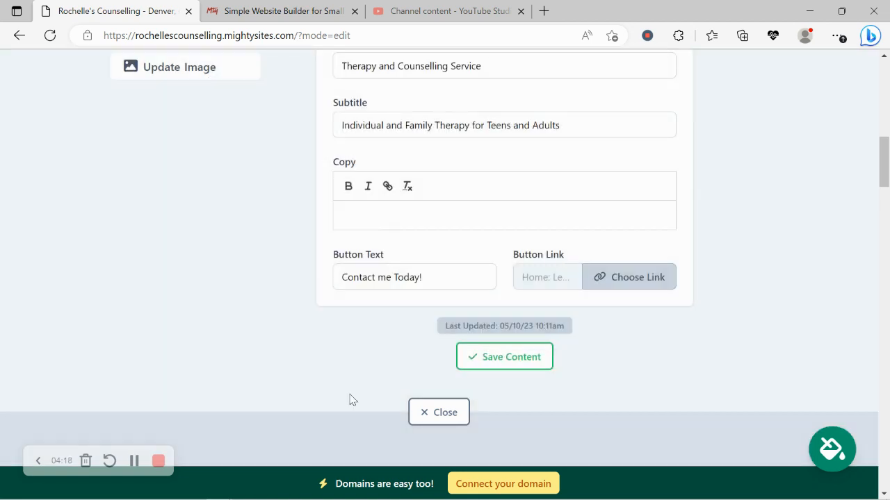
# Step: Search the stock photo library for 'Counselor' images, then close the hero editor unchanged
pyautogui.scroll(3, 349, 398)
pyautogui.click(234, 230)
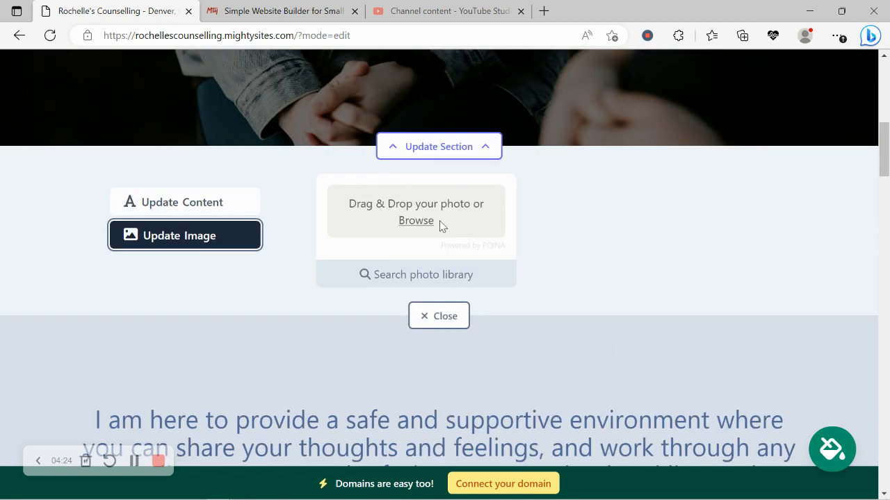
pyautogui.click(435, 275)
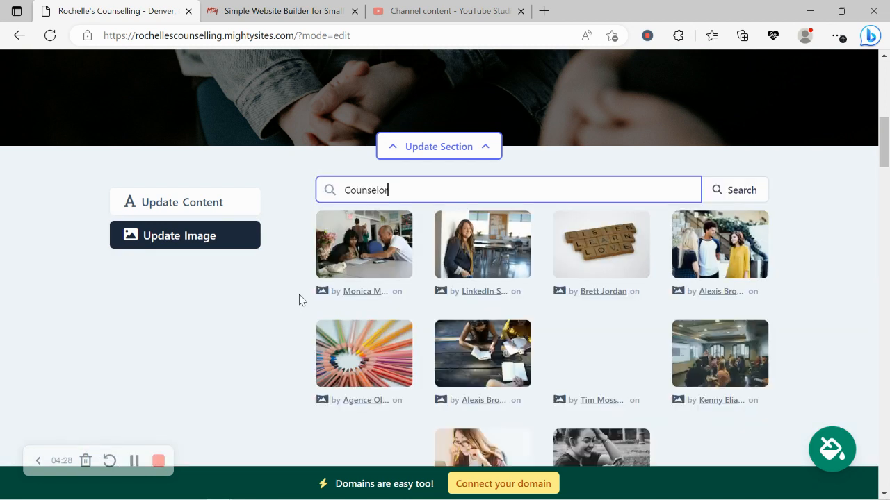
pyautogui.scroll(-3, 299, 298)
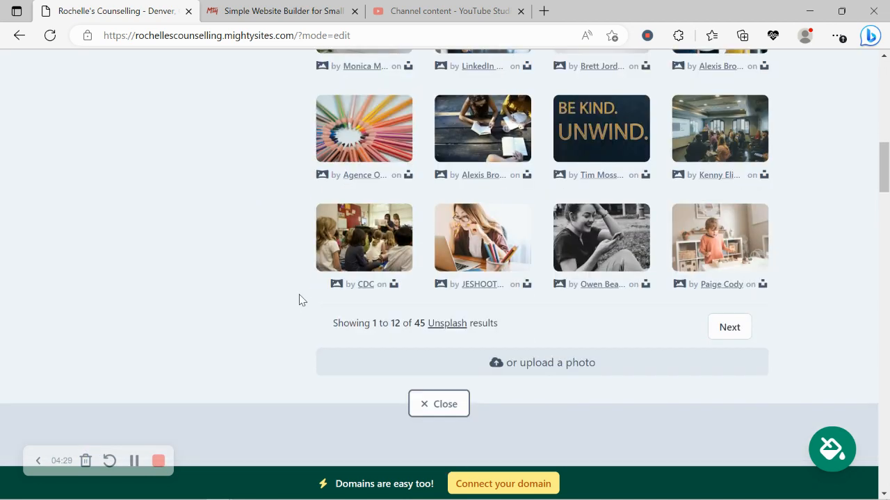
pyautogui.click(440, 412)
# Step: Read through the About Me copy in its section editor and close it
pyautogui.scroll(-5, 521, 318)
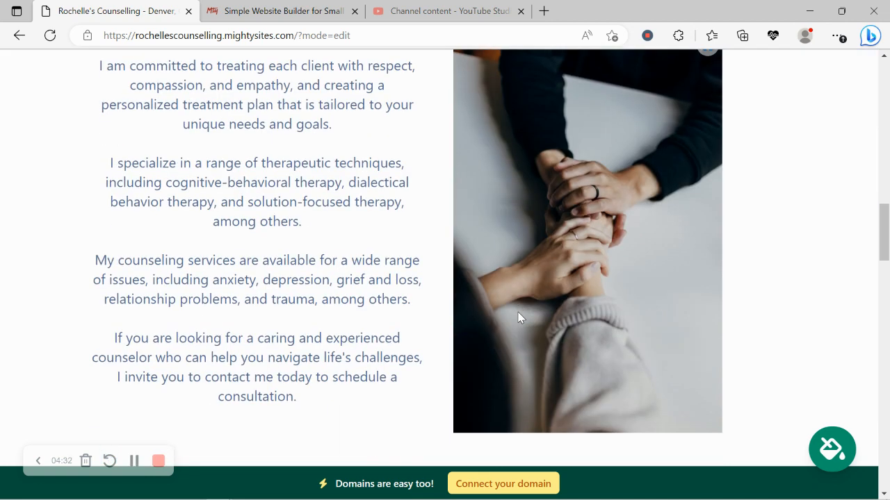
pyautogui.scroll(1, 349, 80)
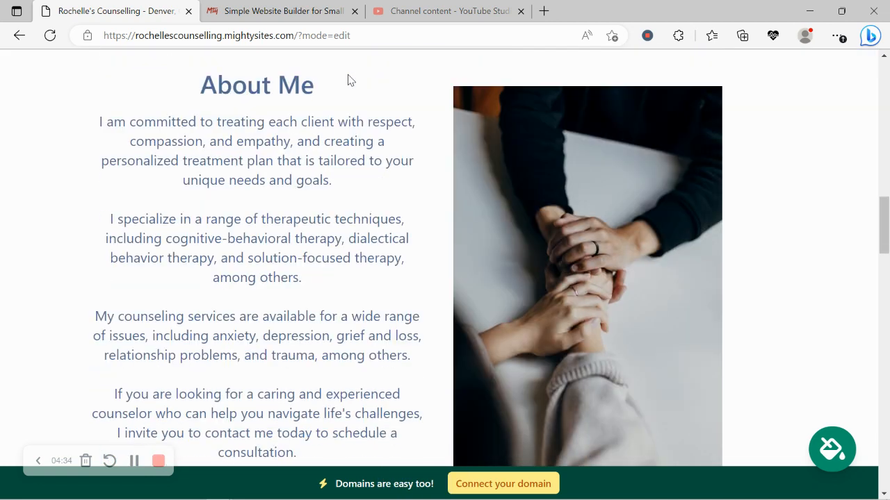
pyautogui.scroll(-3, 433, 93)
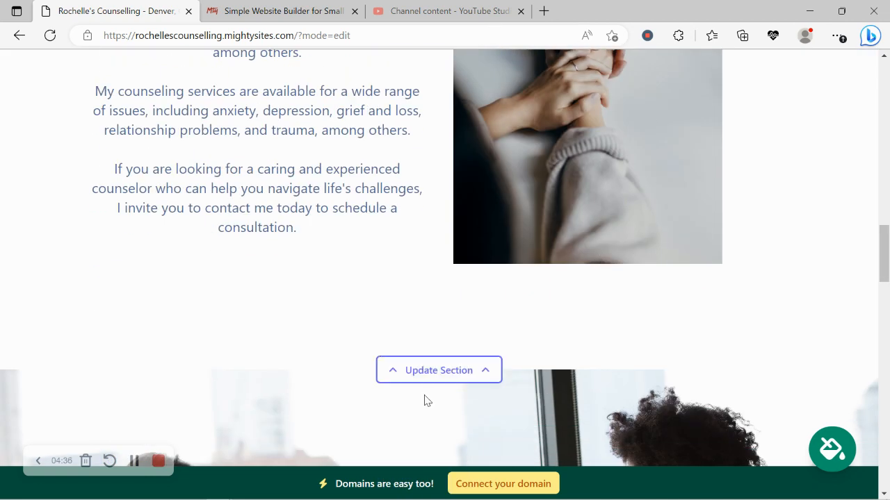
pyautogui.click(445, 378)
pyautogui.moveTo(122, 106); pyautogui.dragTo(308, 248)
pyautogui.scroll(2, 308, 246)
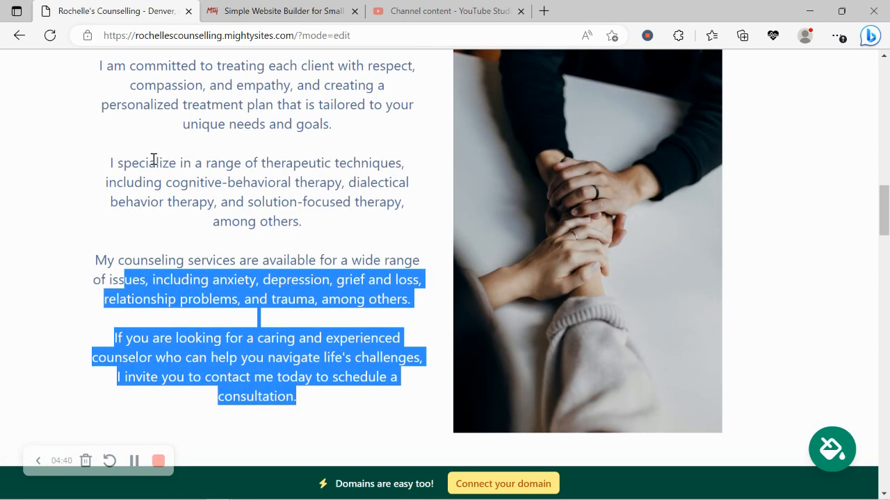
pyautogui.moveTo(155, 160); pyautogui.dragTo(421, 415)
pyautogui.scroll(-2, 351, 393)
pyautogui.scroll(-1, 351, 394)
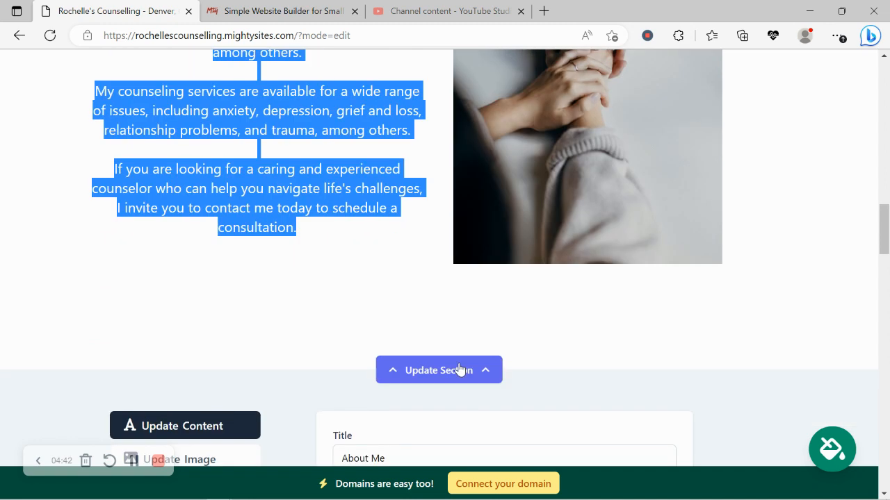
pyautogui.scroll(-1, 185, 195)
pyautogui.scroll(-5, 185, 195)
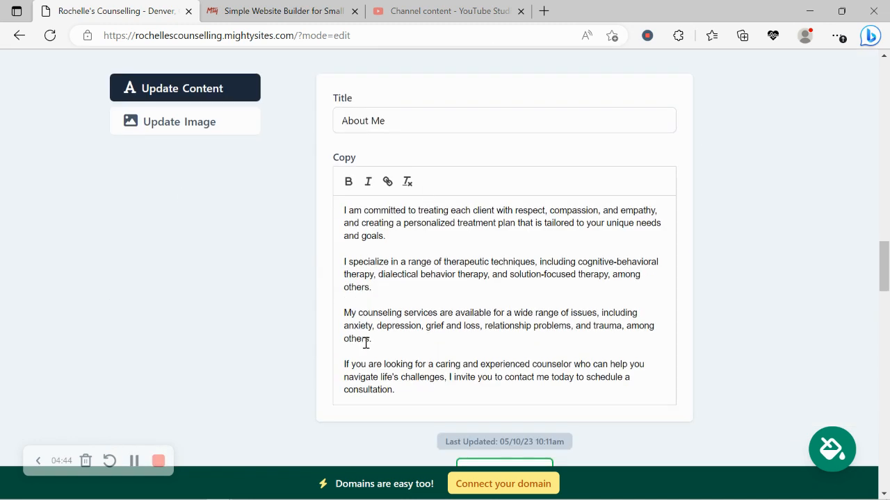
pyautogui.scroll(-4, 439, 401)
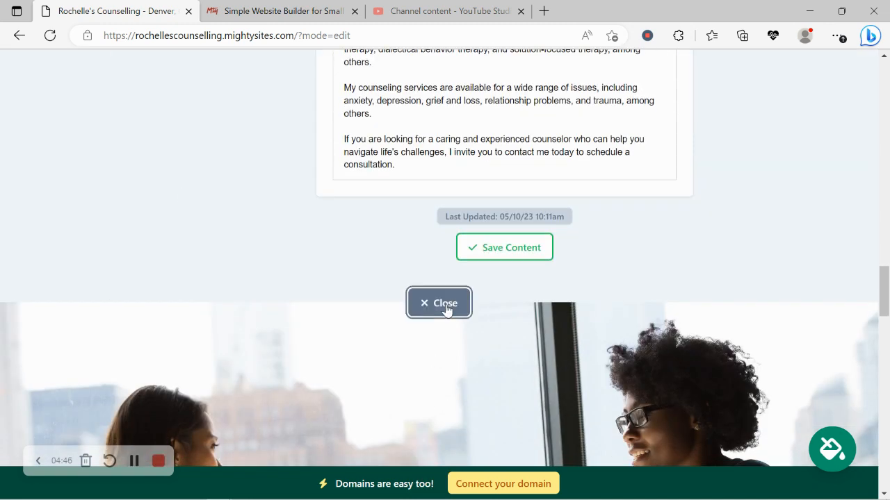
pyautogui.click(444, 306)
# Step: Scroll down to the Get In Touch form and start connecting a custom domain
pyautogui.scroll(-10, 249, 184)
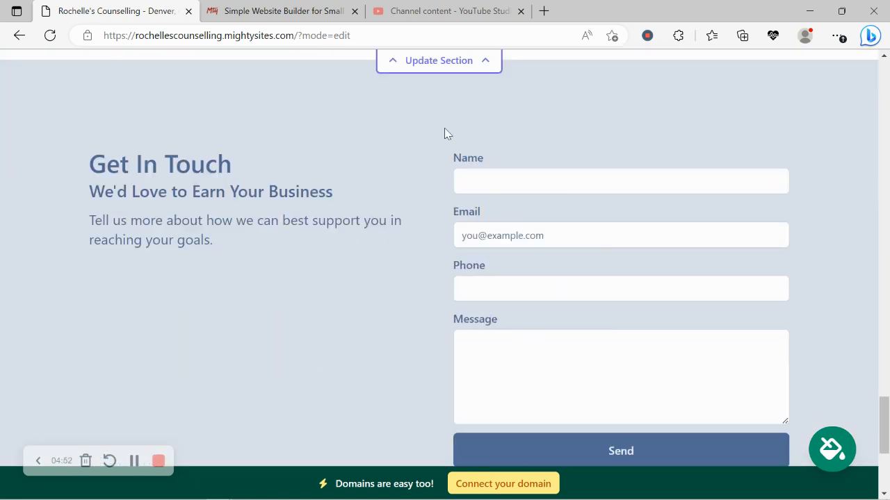
pyautogui.scroll(-2, 534, 308)
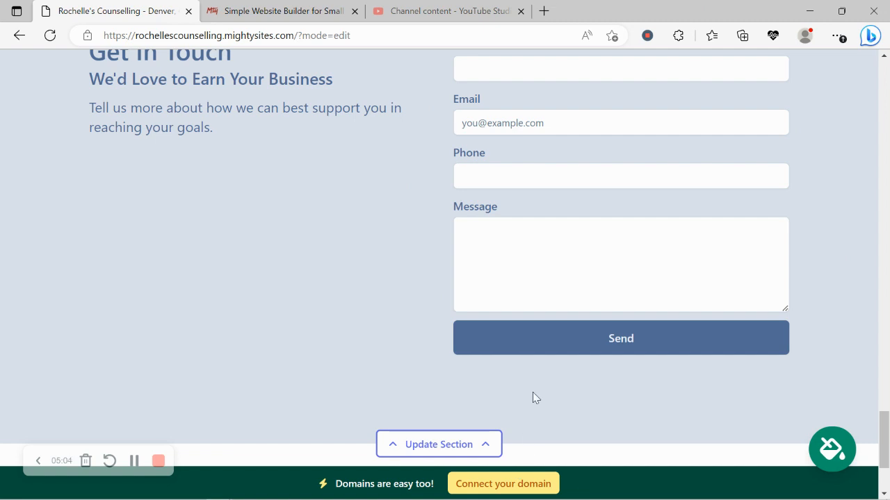
pyautogui.click(544, 486)
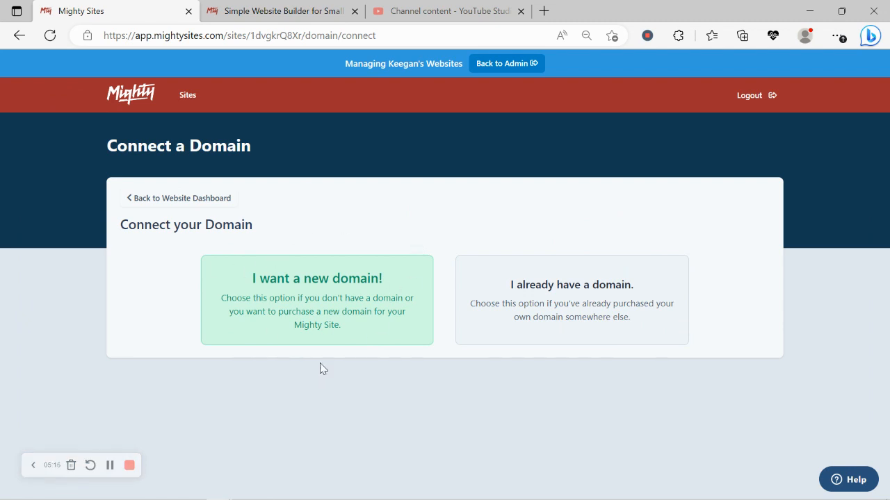
# Step: Return to the dashboard and view the live site at its mightysites.com address in a new tab
pyautogui.click(196, 202)
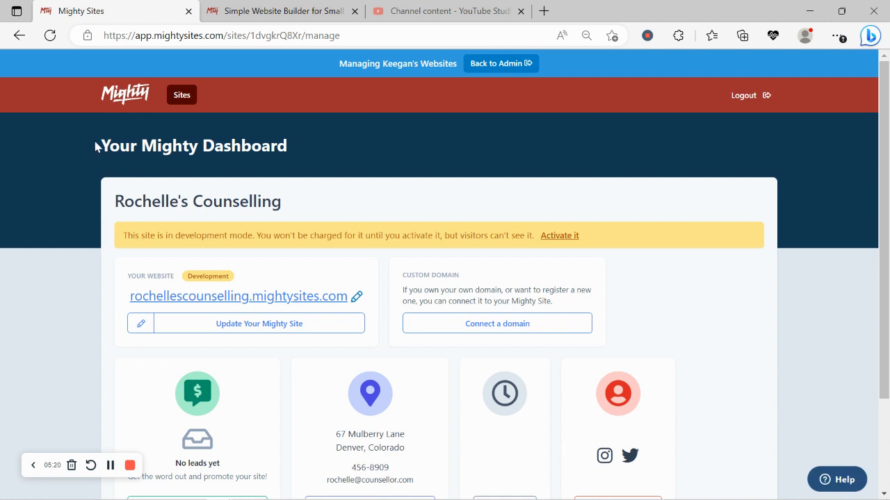
pyautogui.tripleClick(235, 135)
pyautogui.scroll(-2, 278, 160)
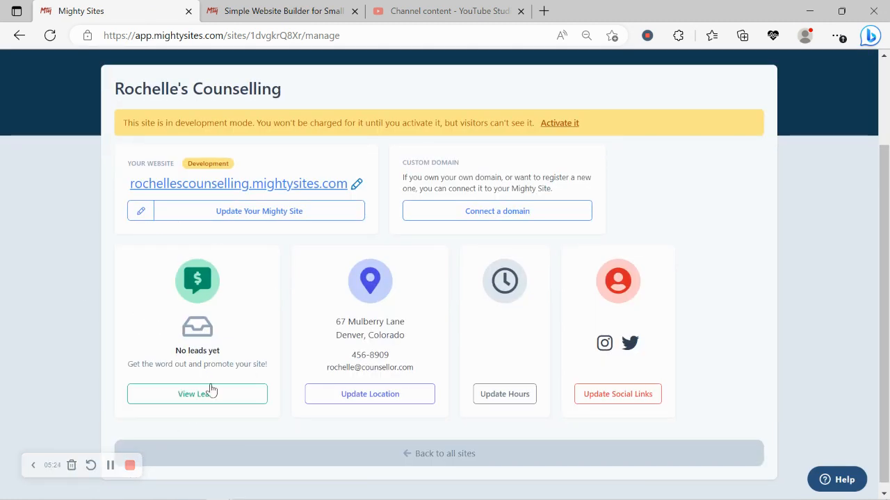
pyautogui.click(268, 182)
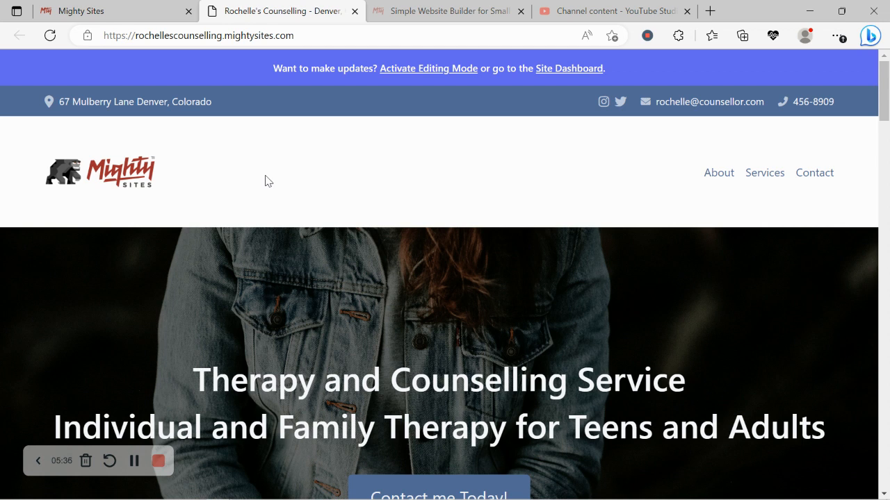
pyautogui.scroll(-5, 265, 180)
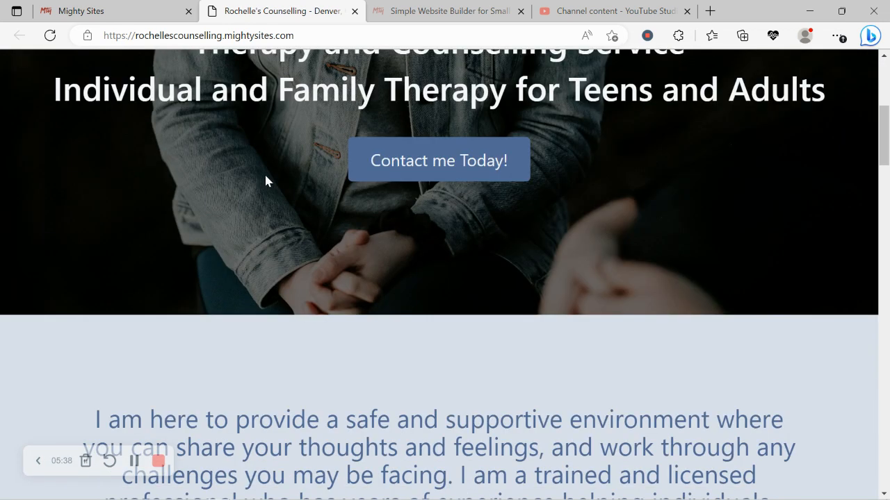
pyautogui.scroll(-4, 265, 181)
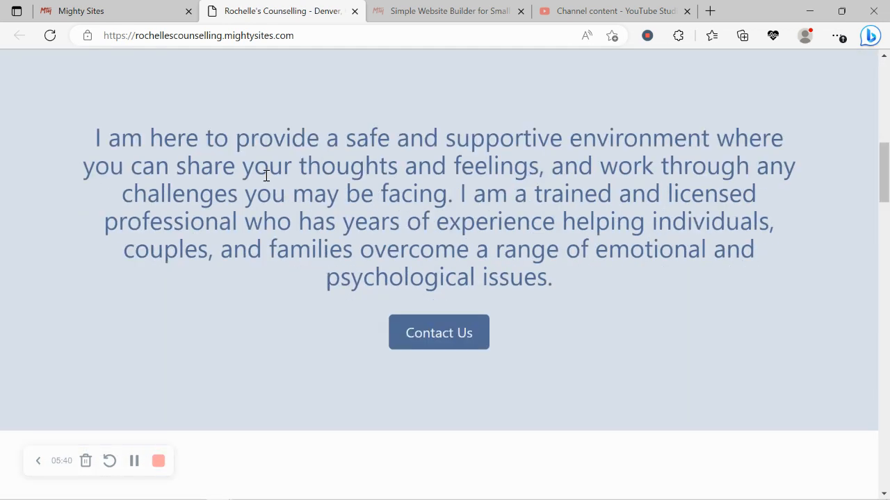